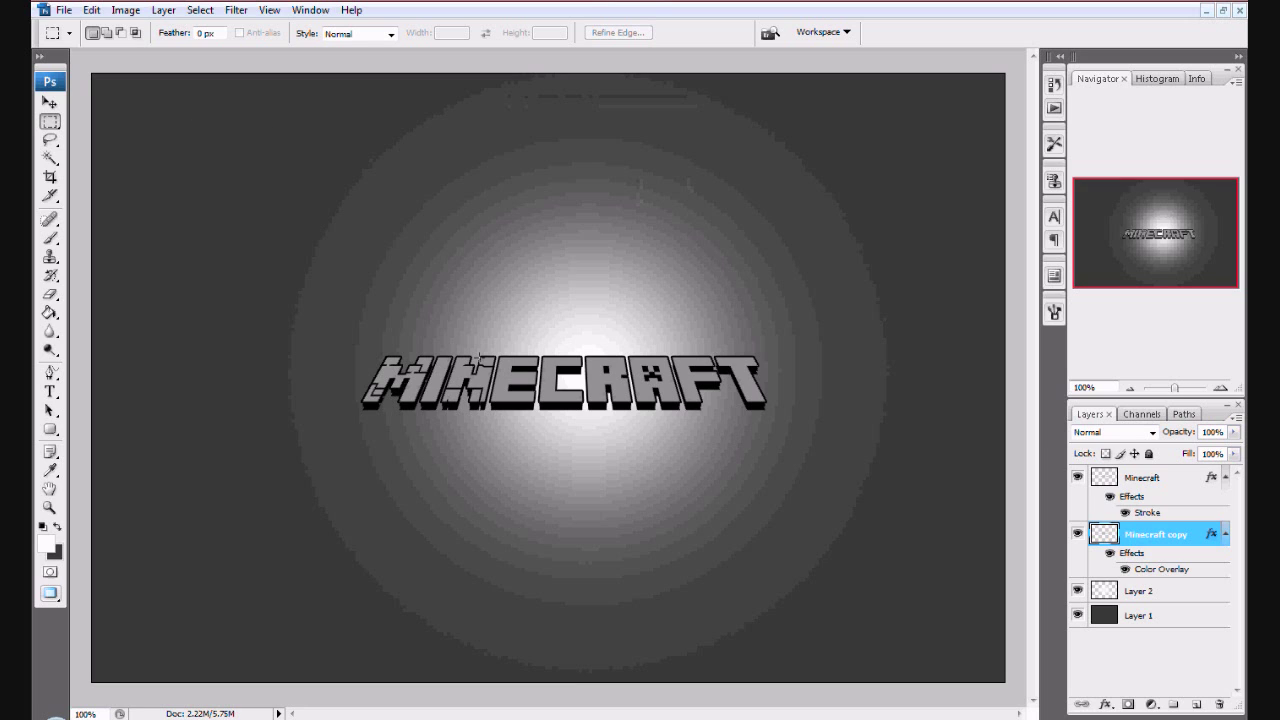
- Flatten the Minecraft layer and the rest of the logo image into one Background layer
key(v)
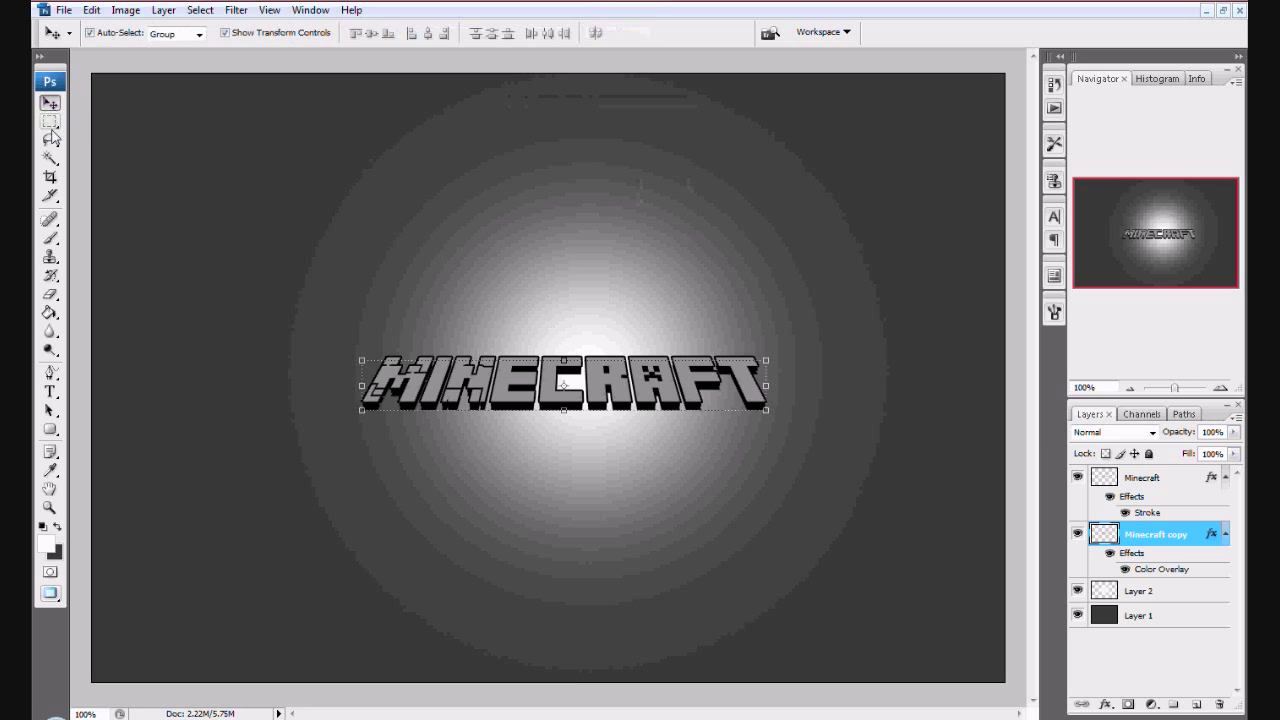
key(m)
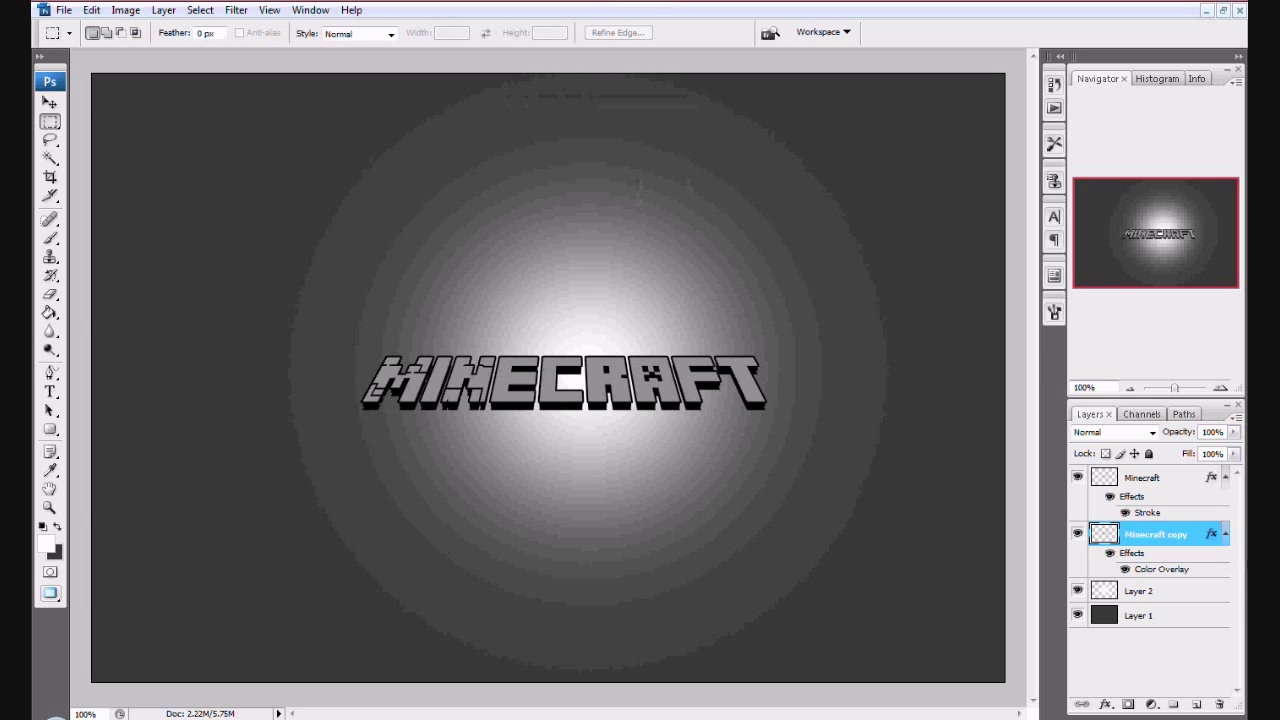
right_click(1158, 470)
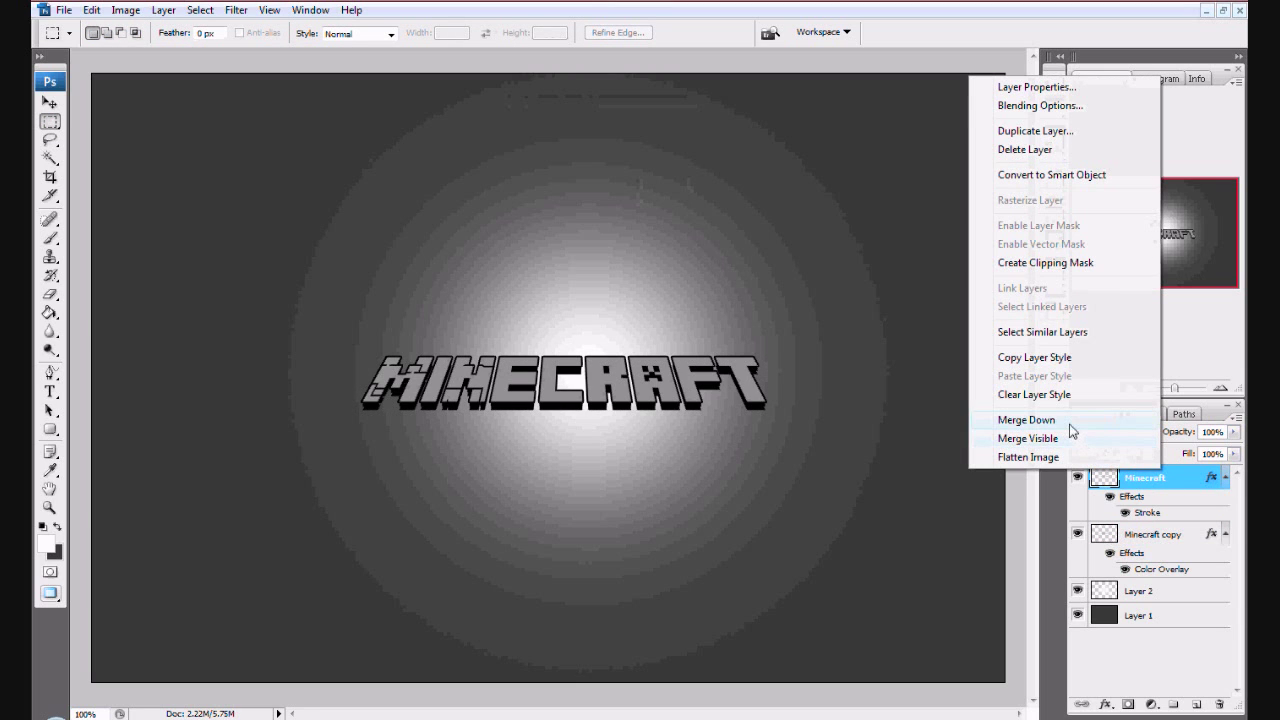
click(1068, 457)
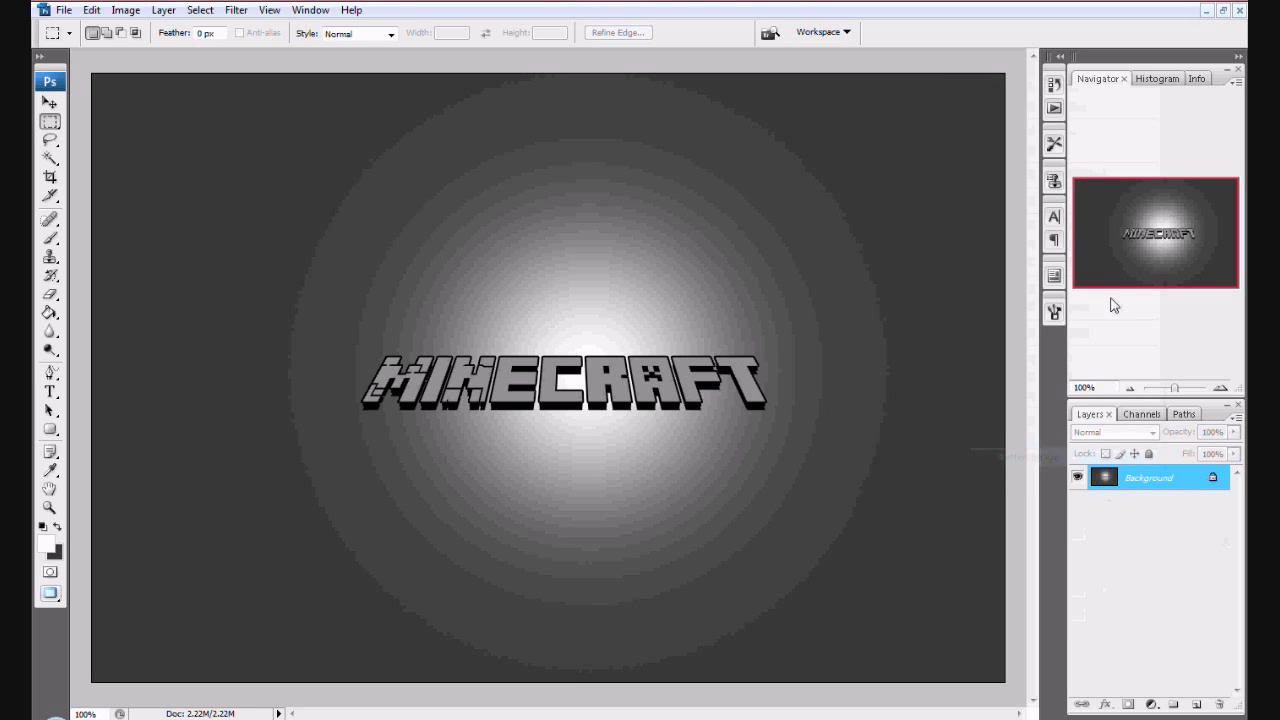
click(63, 12)
- Create a new 1080 × 720 px document named 'Minecraft texxt' with a transparent background
click(74, 32)
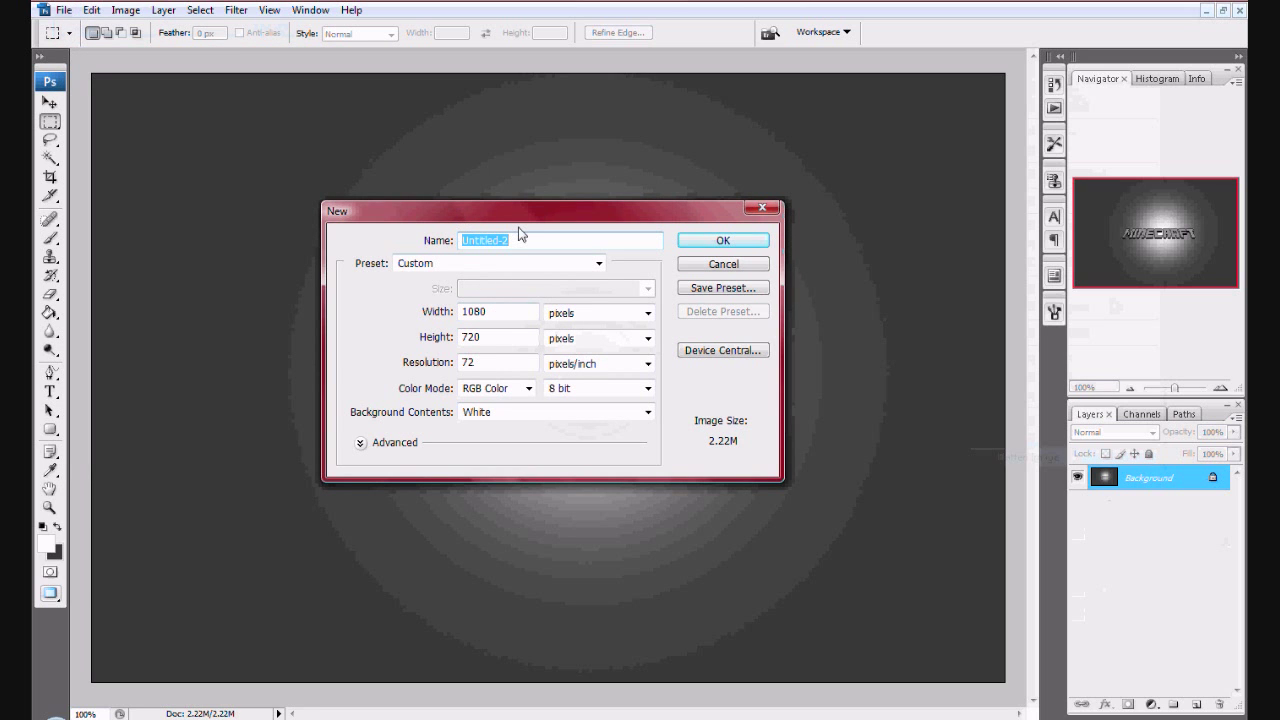
text(Minecraft texxt)
drag(508, 310, 443, 305)
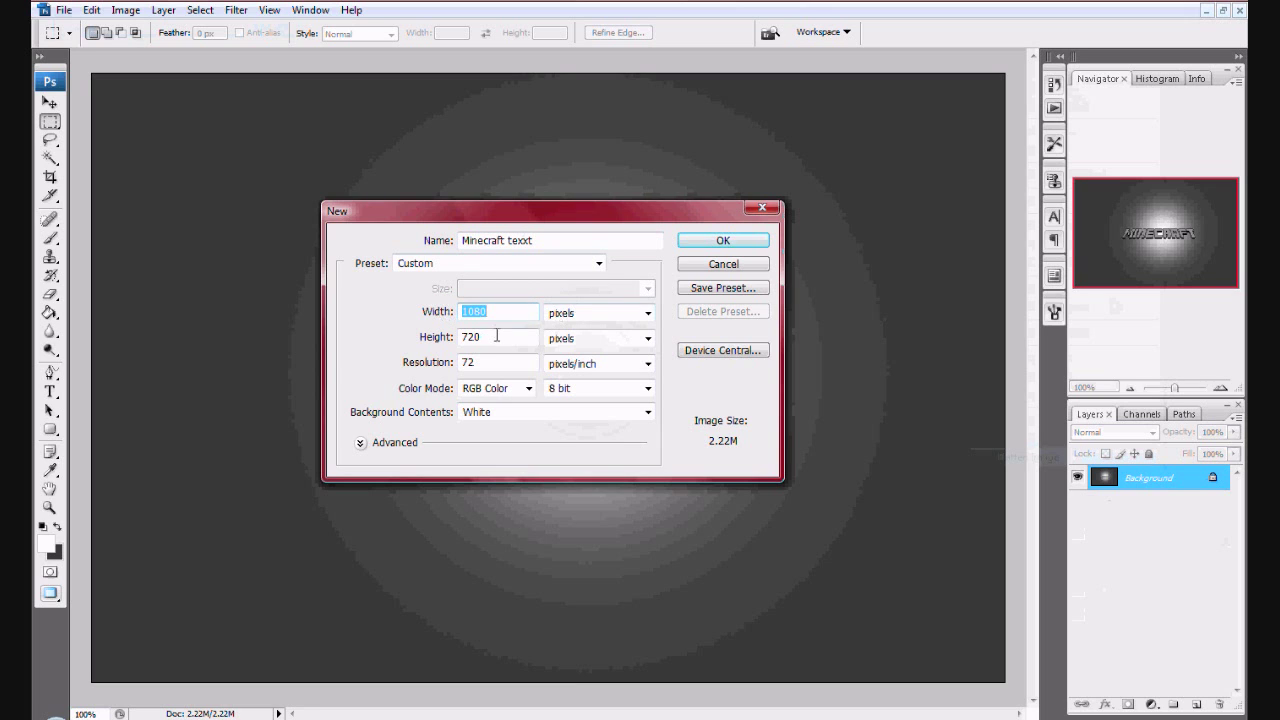
click(449, 332)
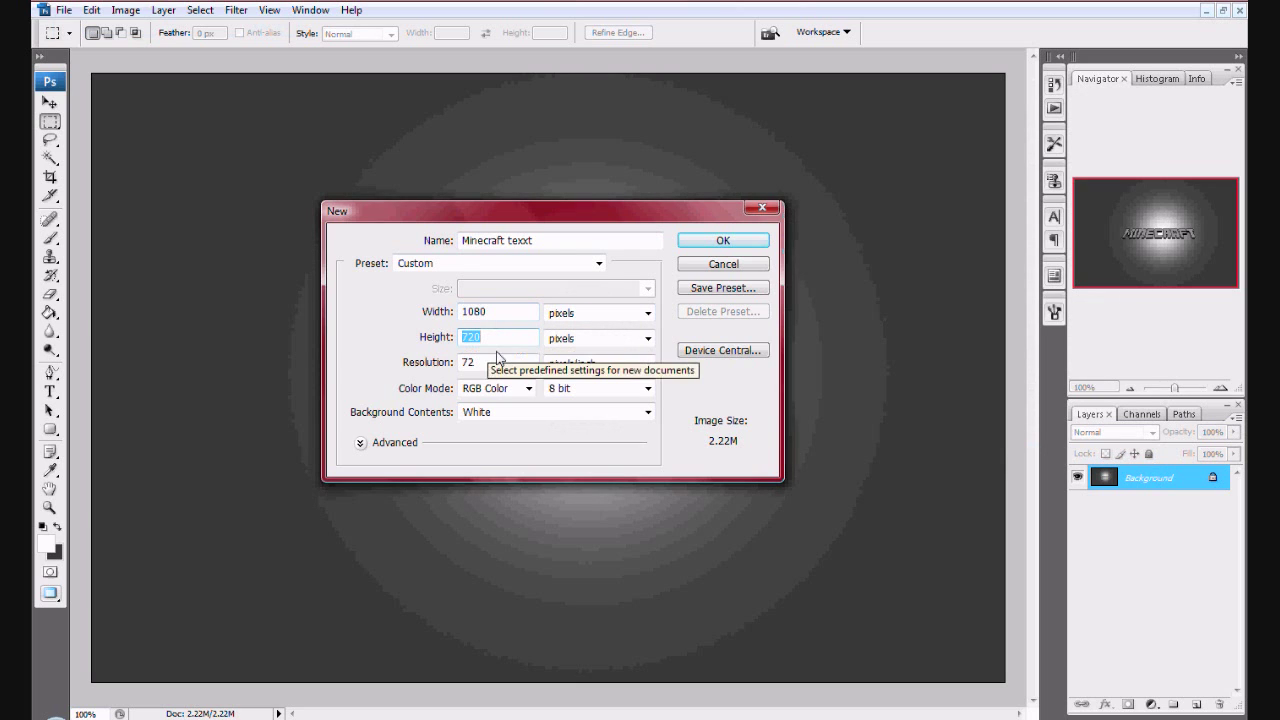
click(490, 415)
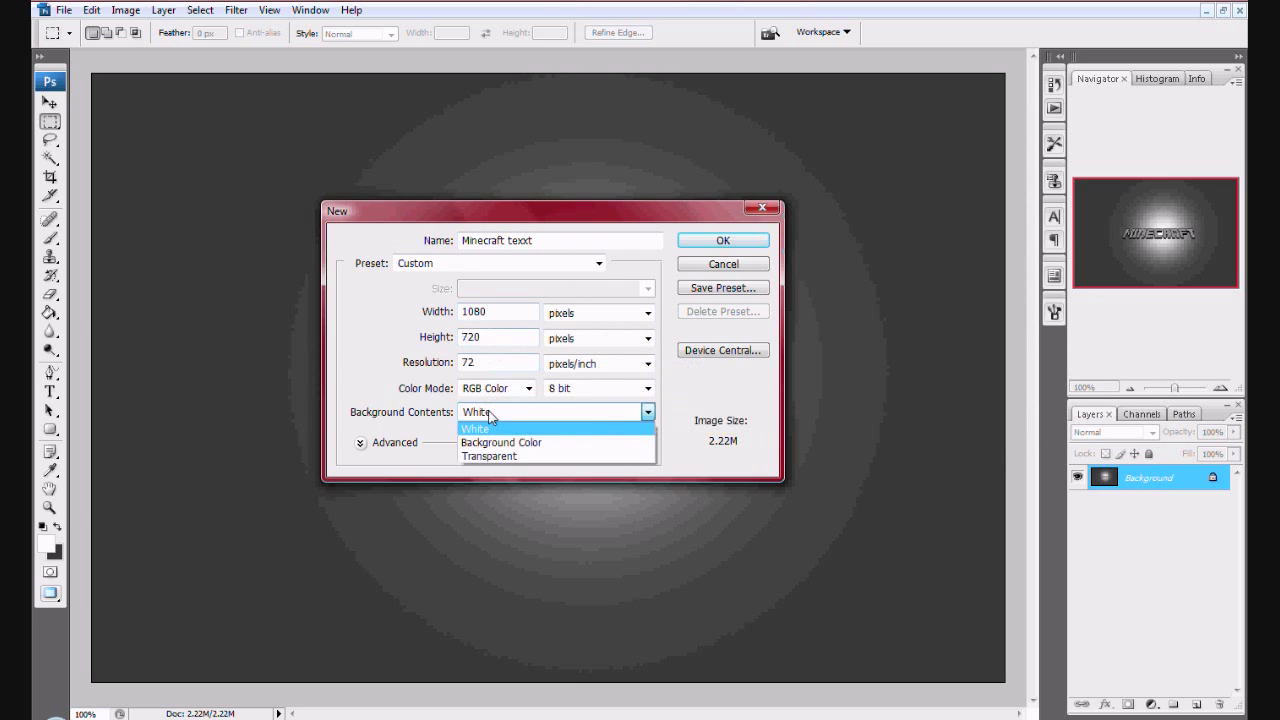
click(491, 455)
click(722, 241)
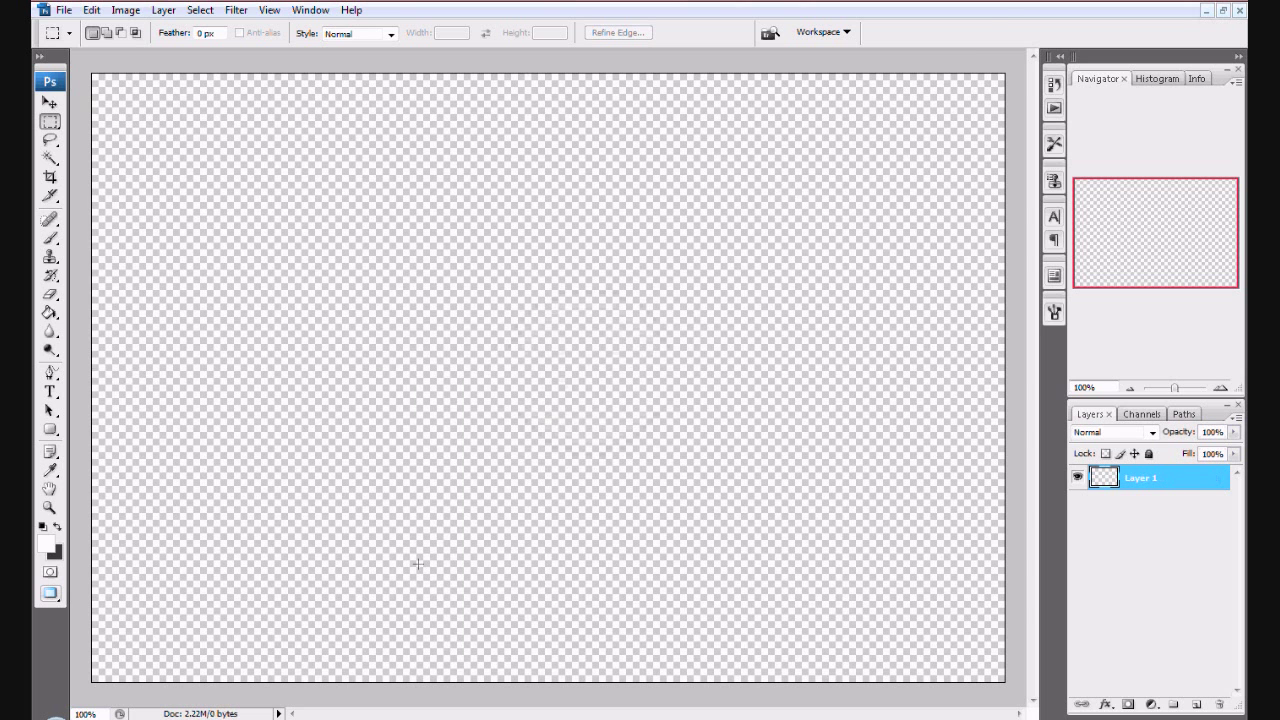
- Add a new layer and set the foreground colour to dark gray #3e3e3e
click(1195, 707)
click(48, 313)
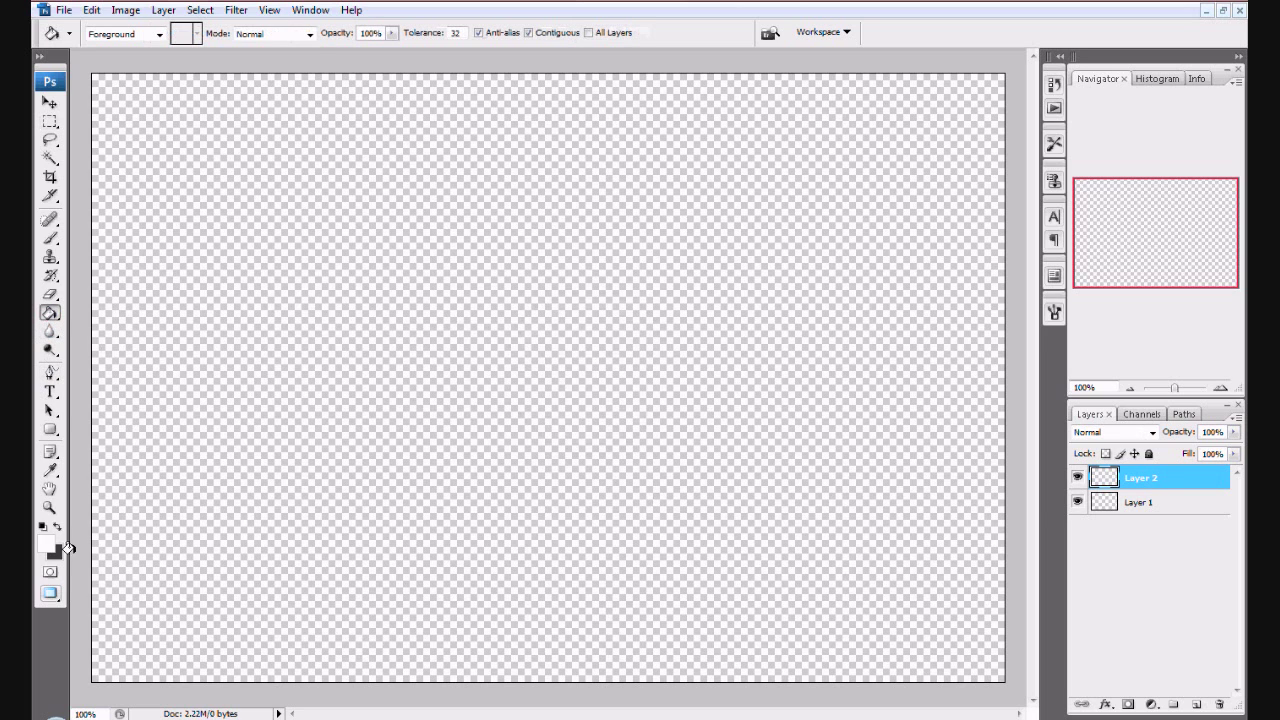
click(45, 549)
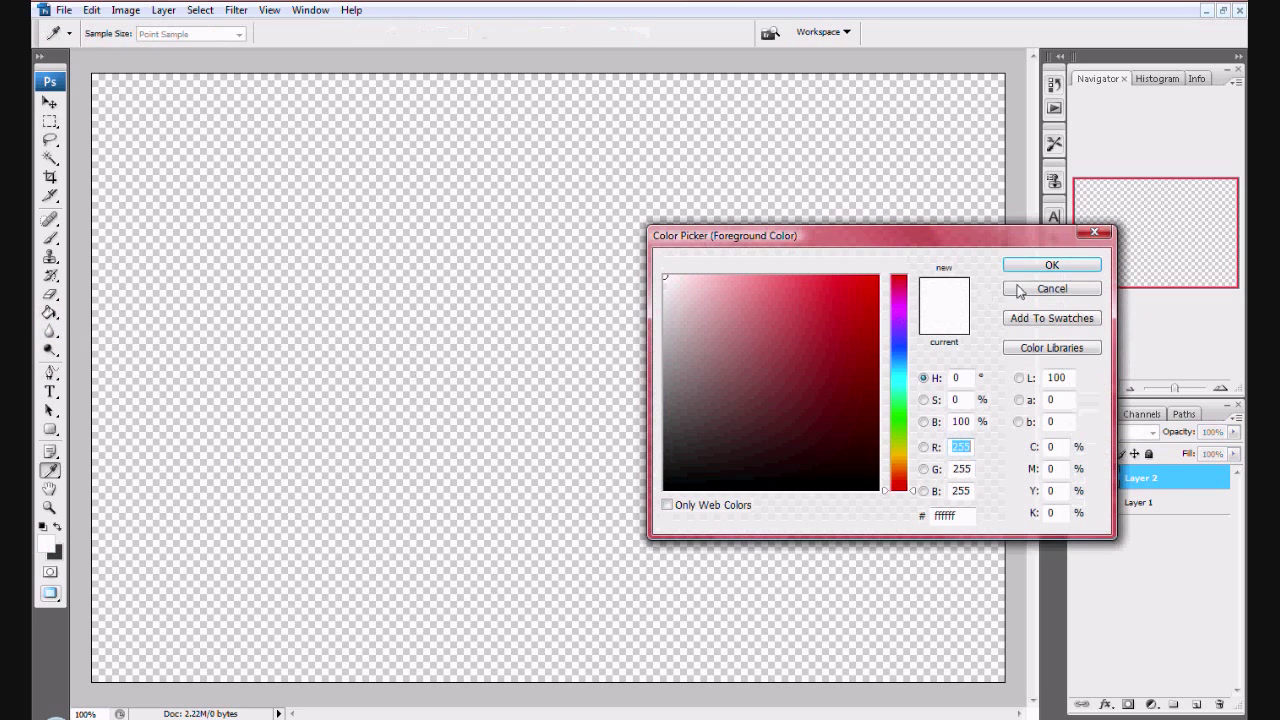
click(1020, 289)
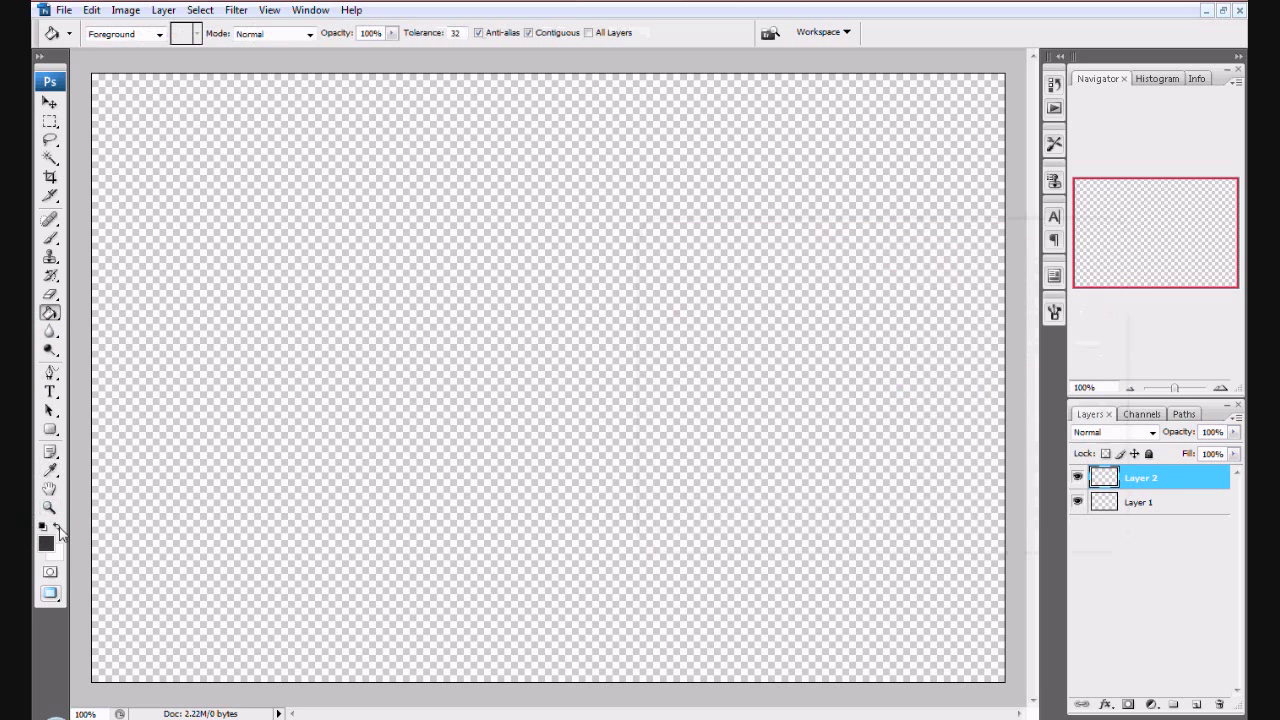
click(46, 544)
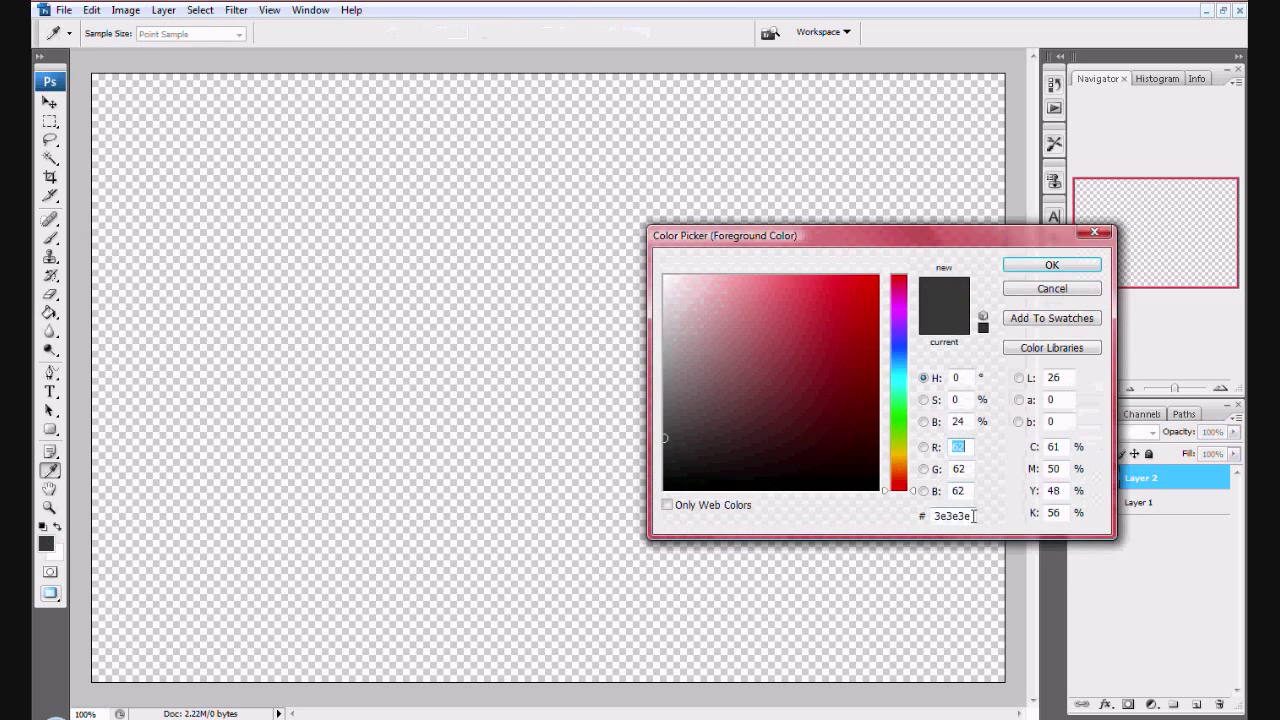
drag(973, 516, 910, 510)
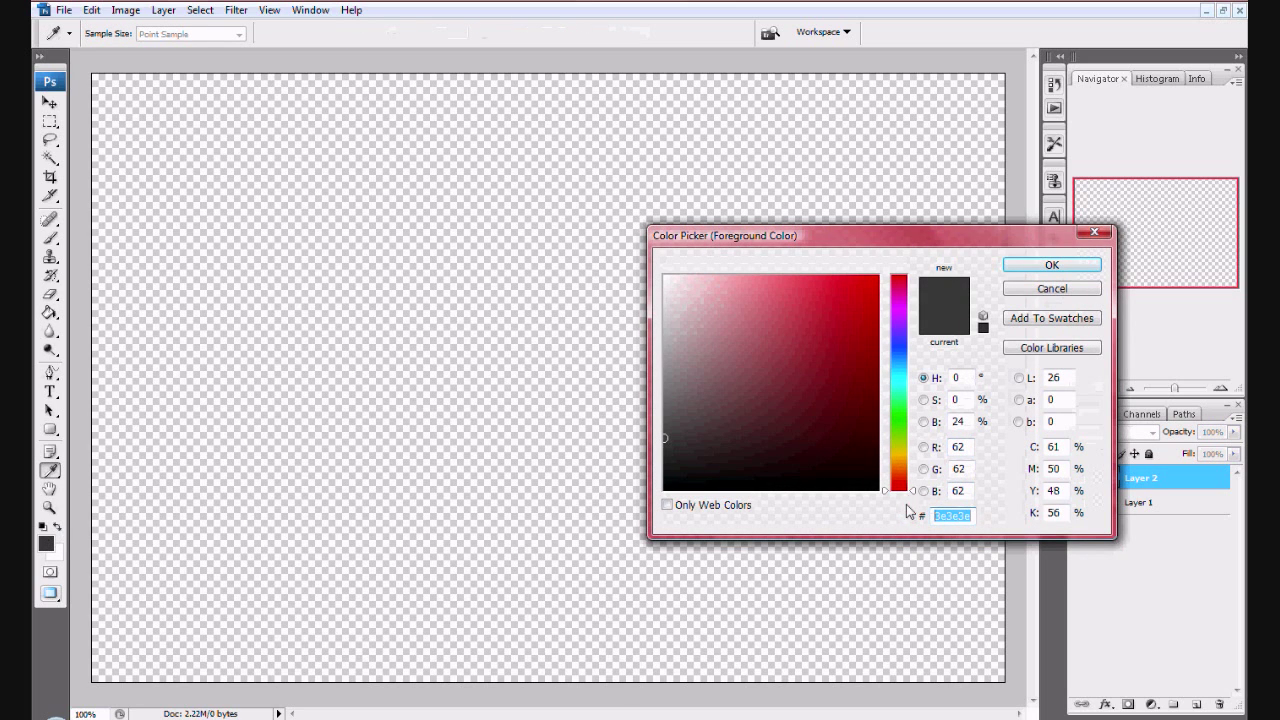
click(971, 516)
click(1040, 268)
- Fill Layer 2 with the dark gray and delete the empty Layer 1
key(g)
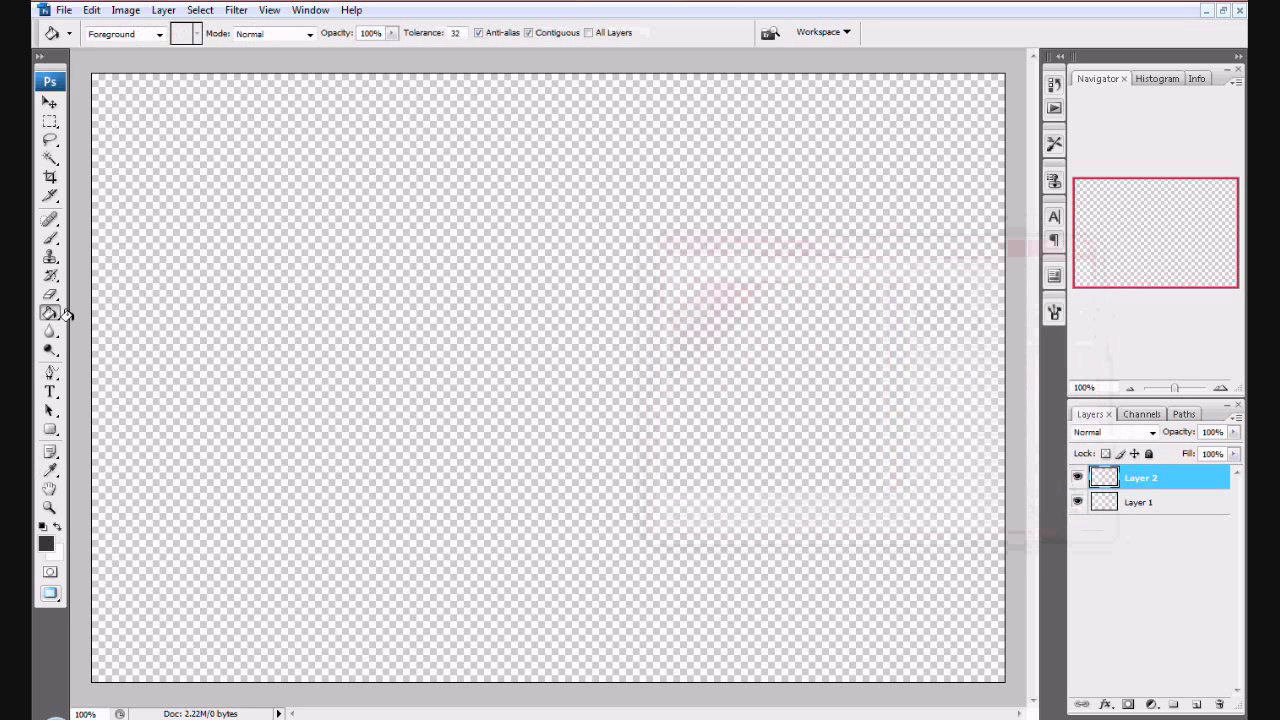
click(297, 297)
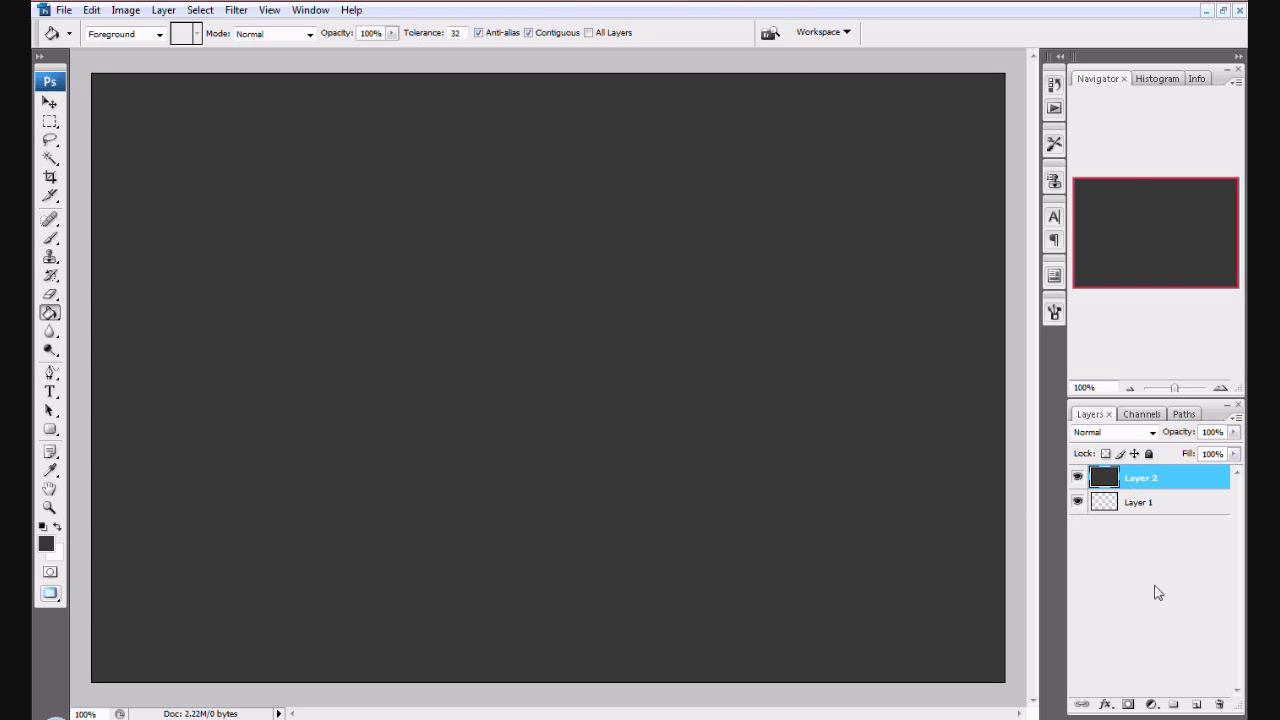
right_click(1140, 500)
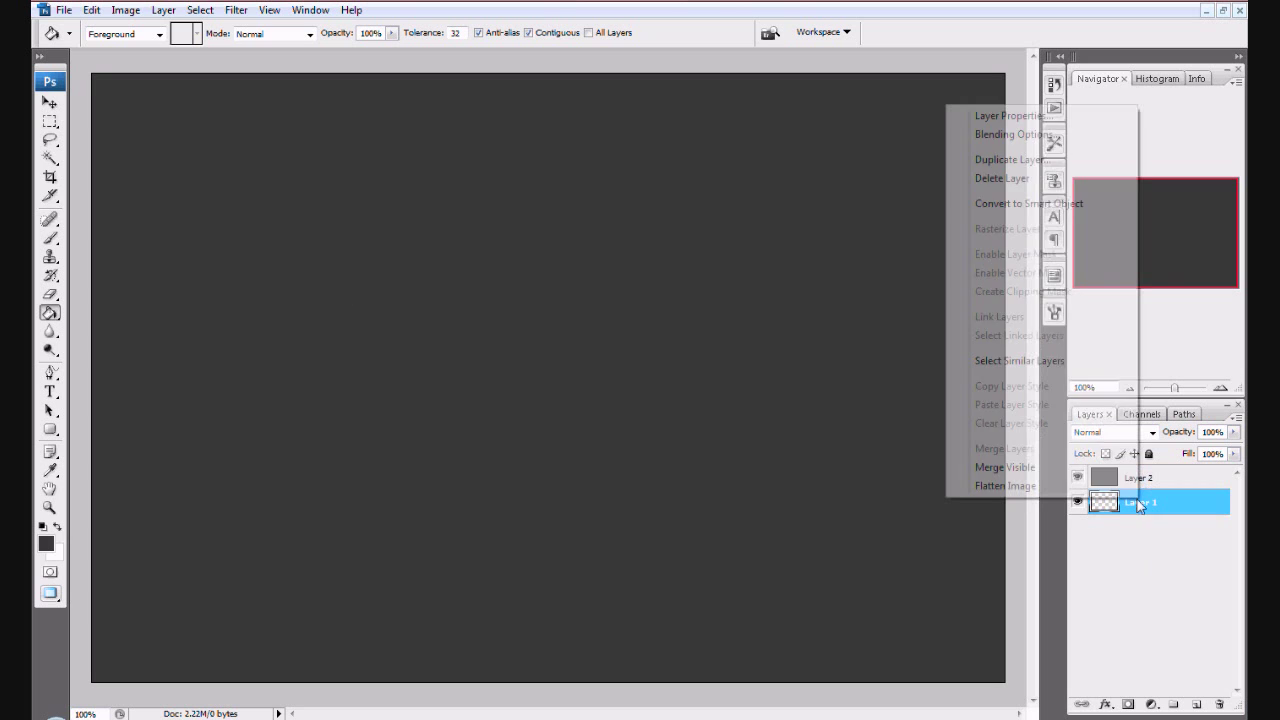
click(1002, 178)
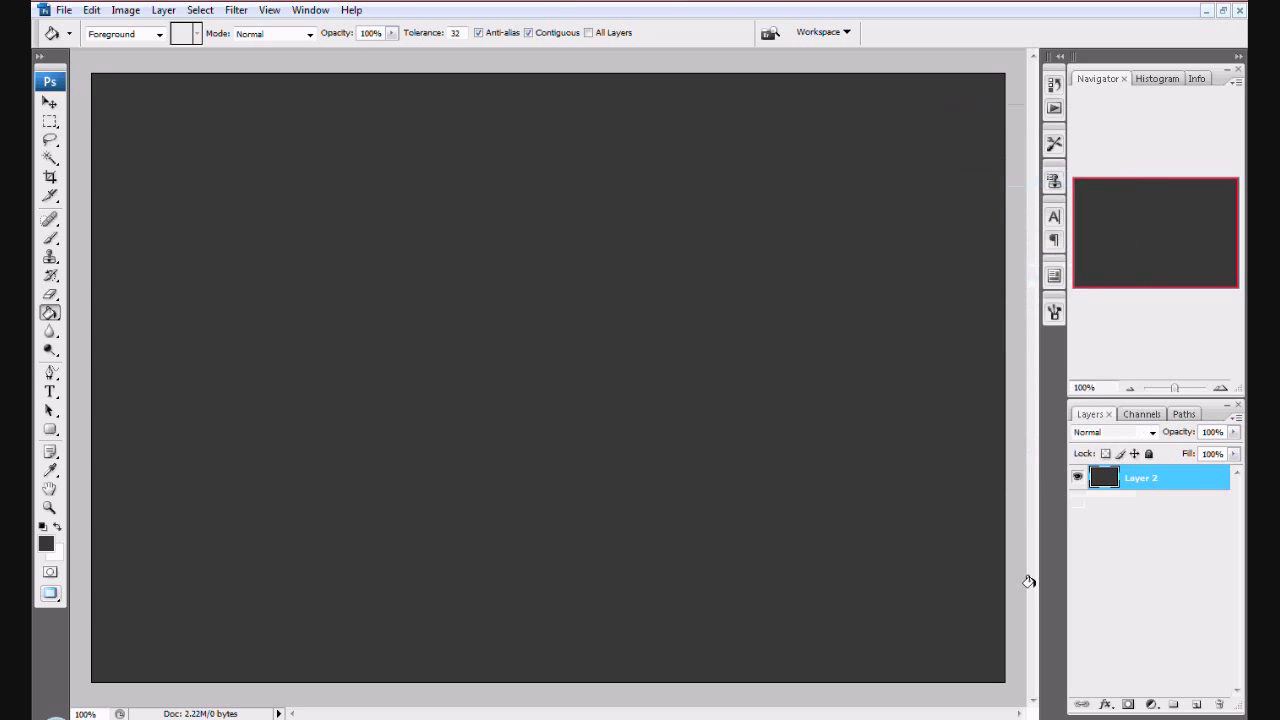
- On a new layer, paint a white glow at the canvas centre with a 484 px soft brush
click(1193, 705)
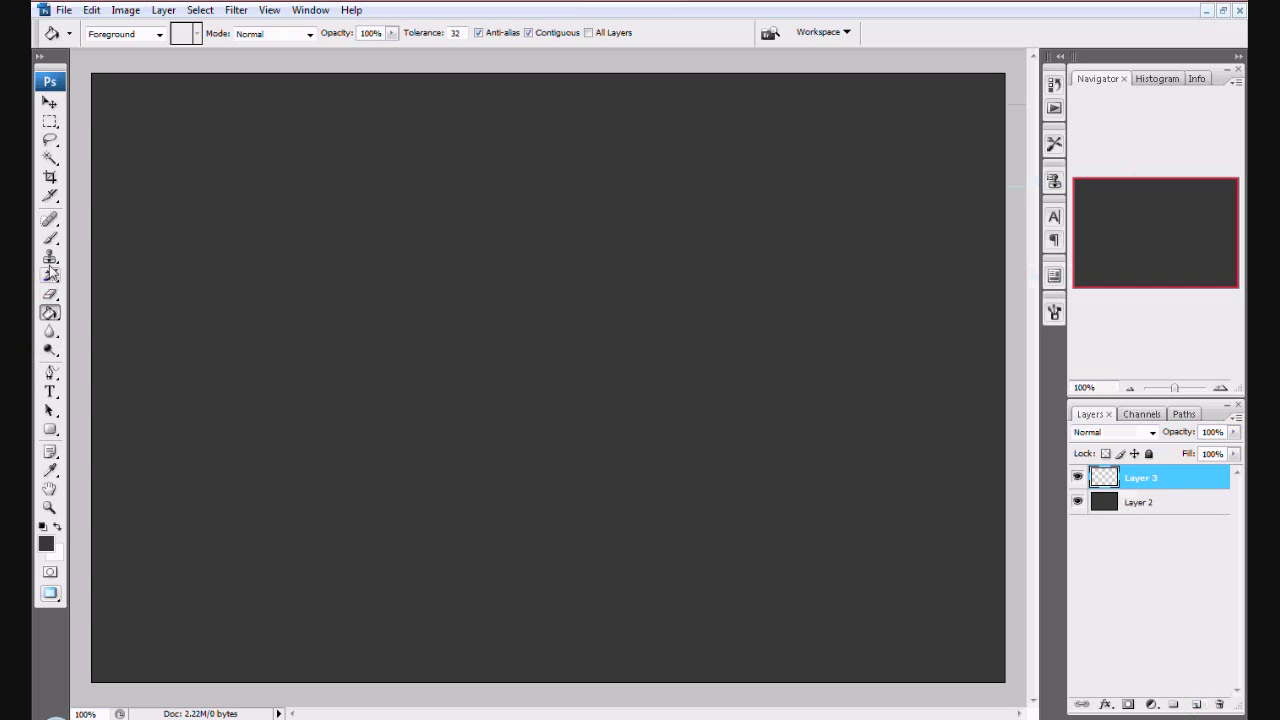
click(50, 238)
click(142, 33)
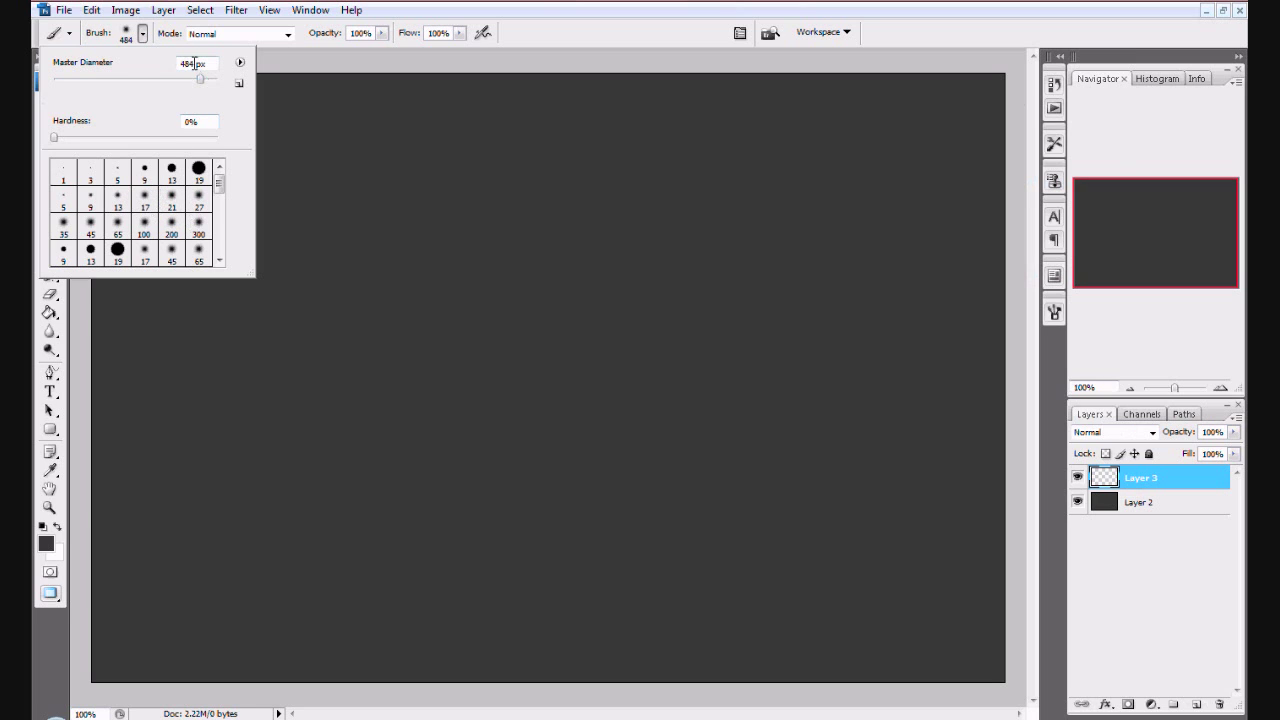
drag(194, 63, 178, 62)
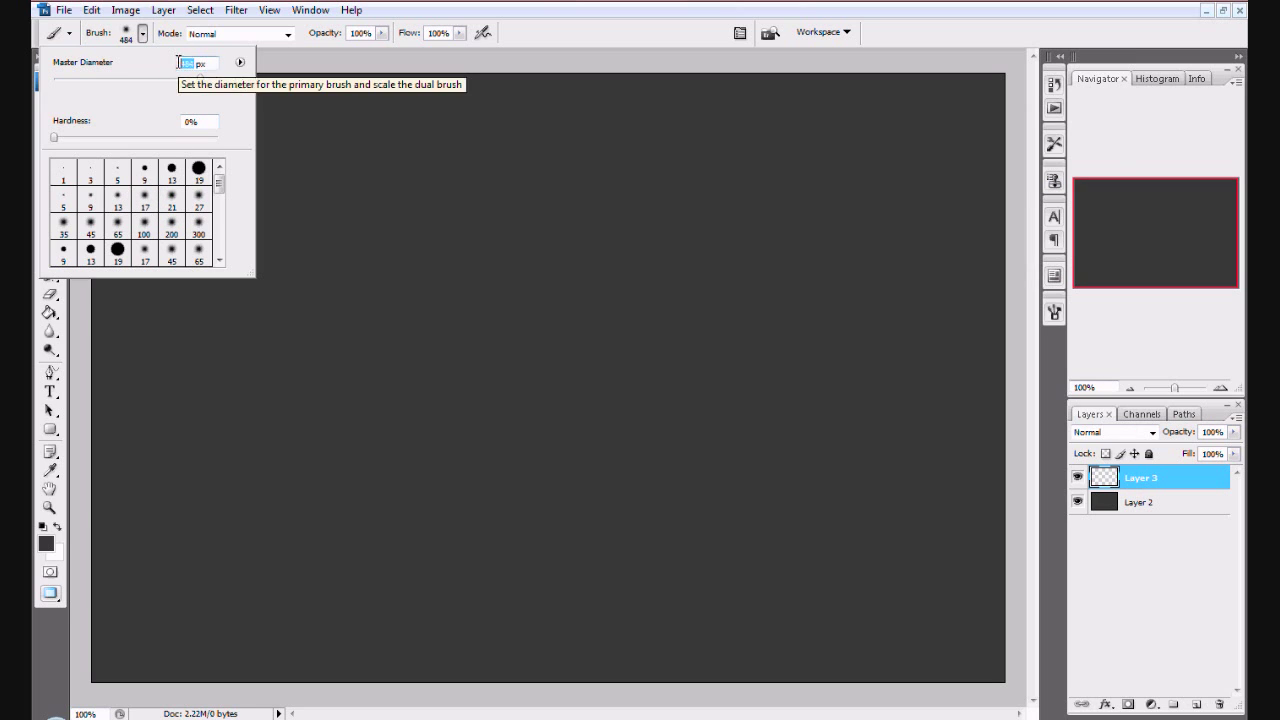
click(194, 63)
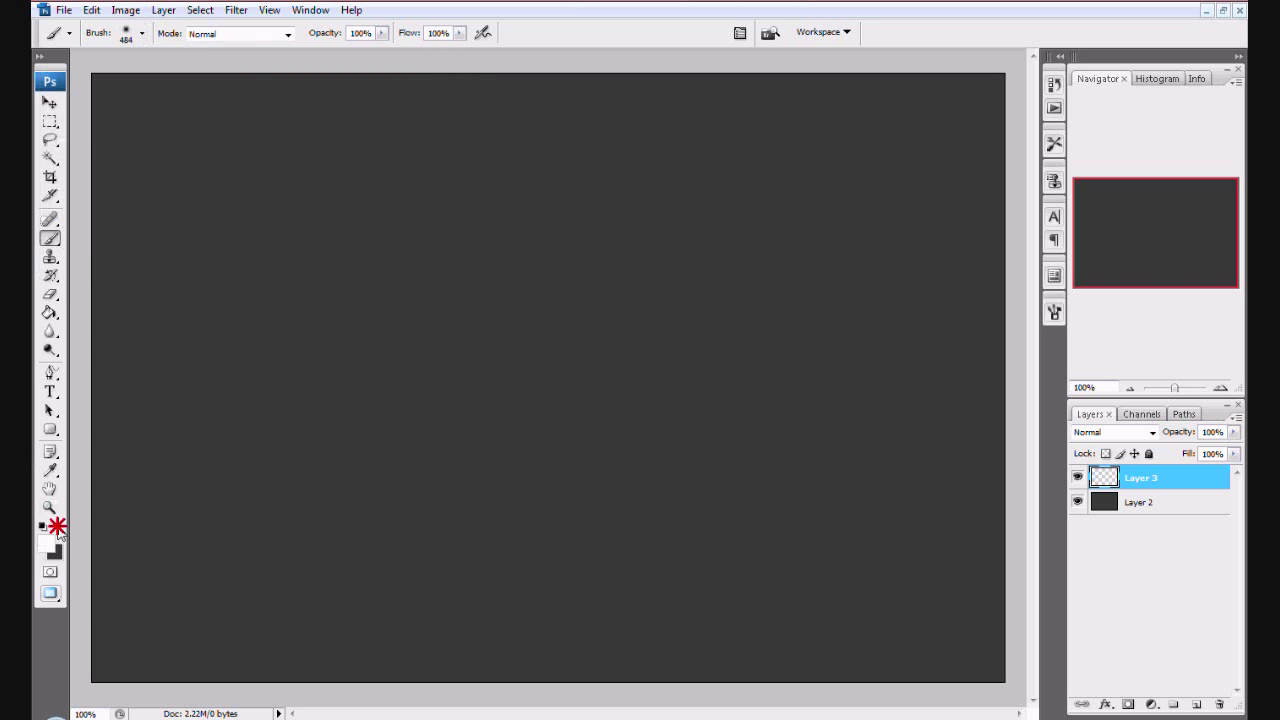
click(57, 525)
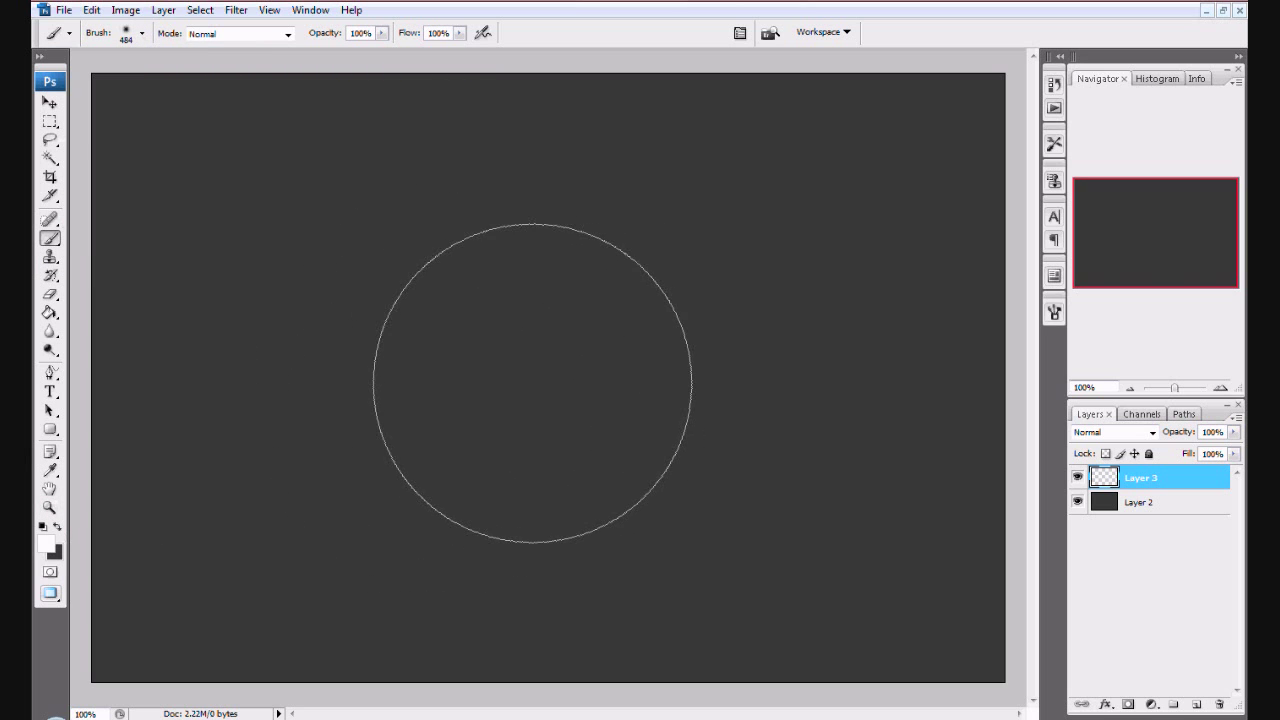
click(548, 386)
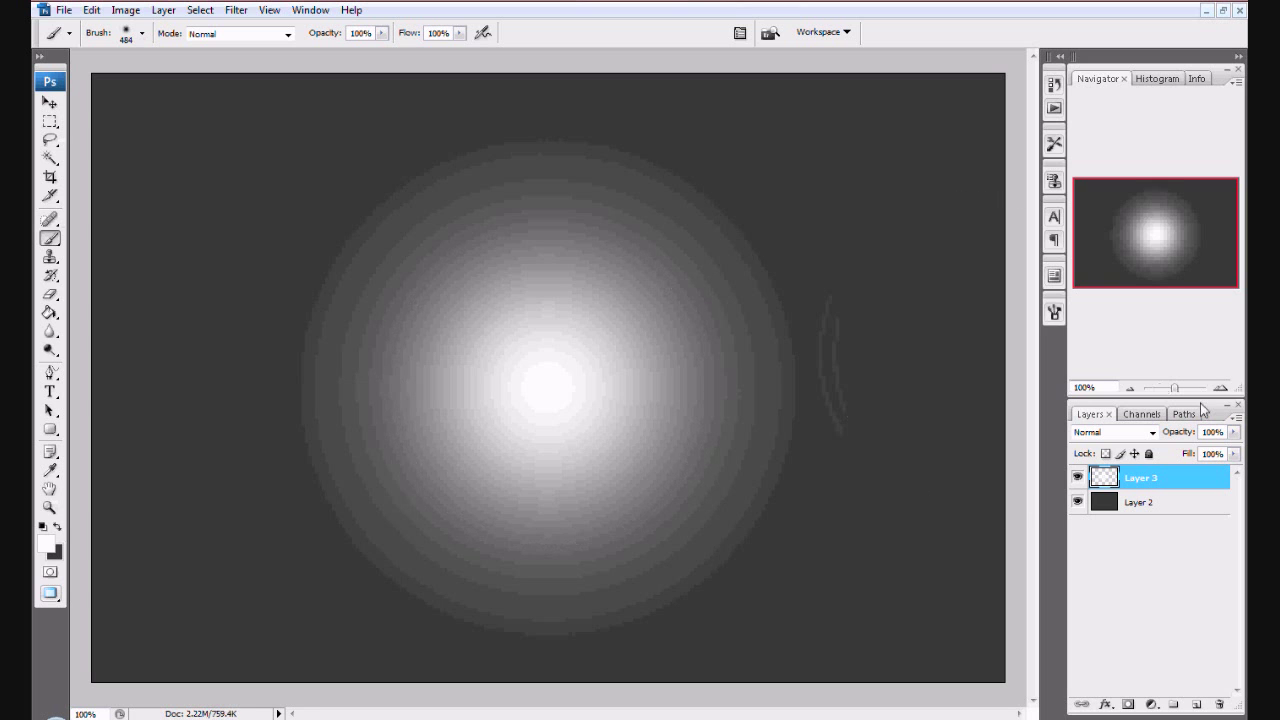
- Add an extra empty layer and delete it again
click(1199, 707)
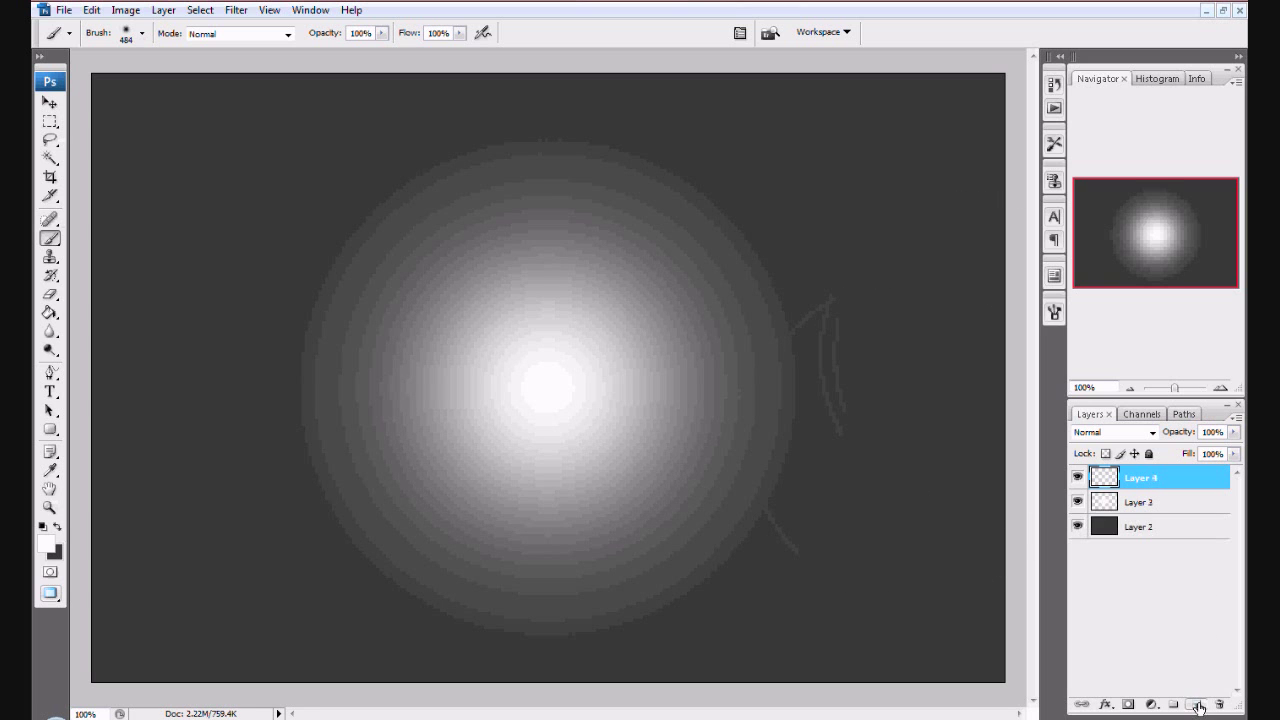
right_click(1158, 480)
click(1037, 155)
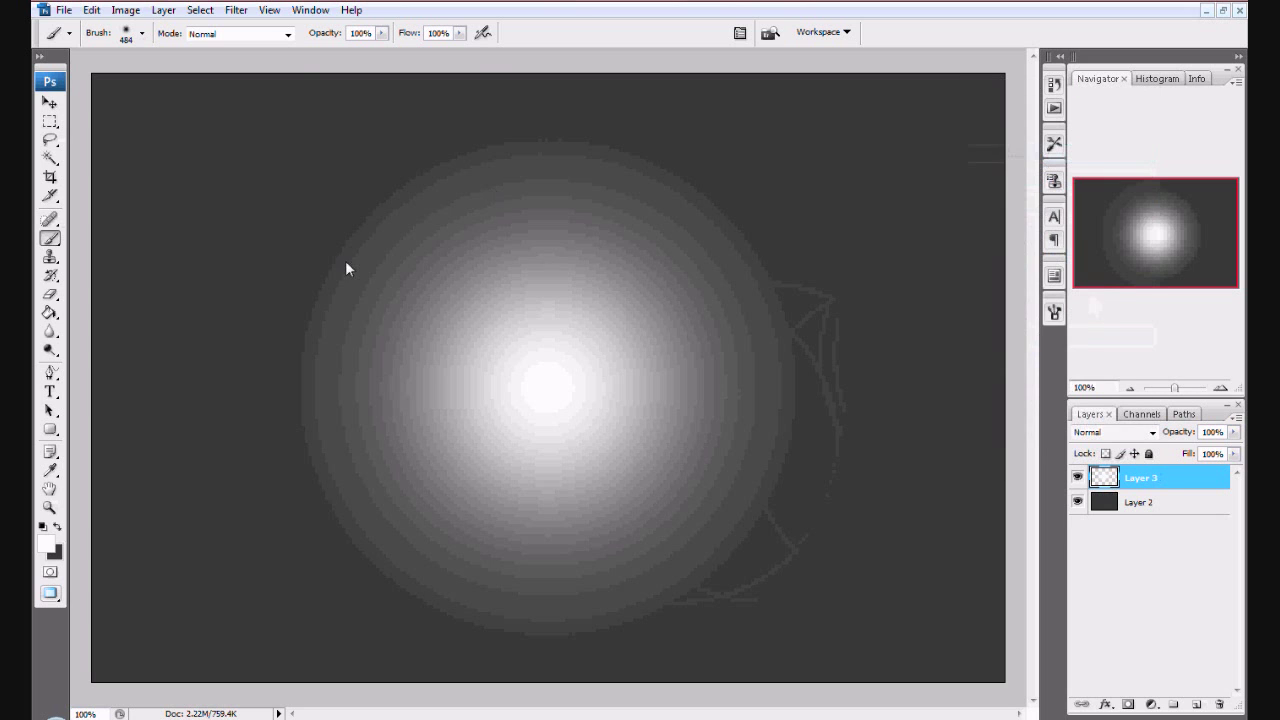
click(50, 391)
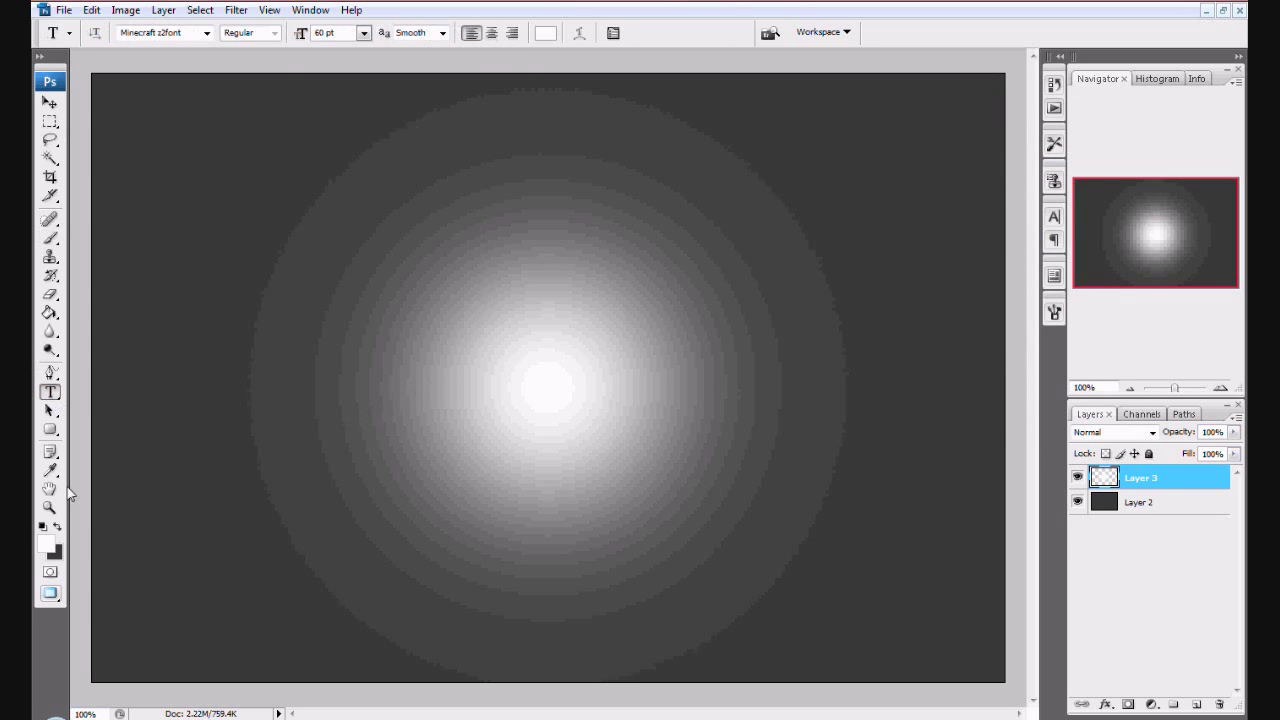
- Set a mid grey foreground colour and type MINECRAFT near the canvas centre
click(44, 542)
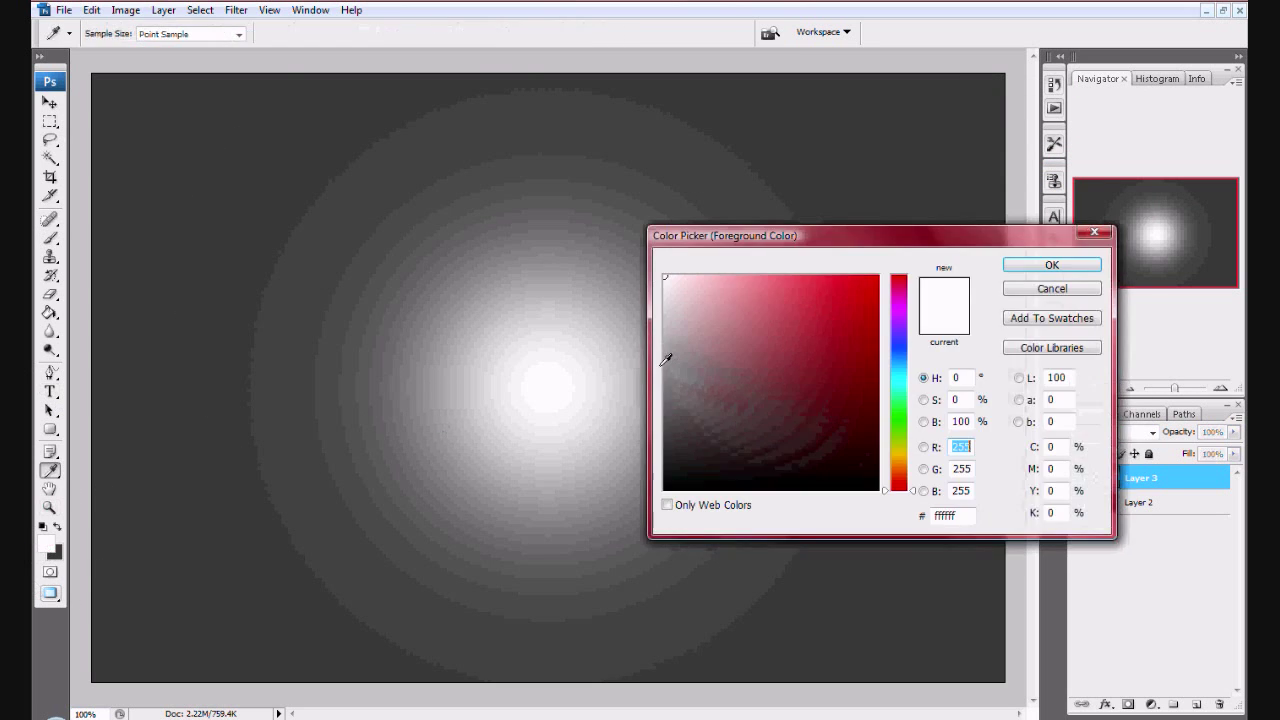
drag(706, 343, 624, 350)
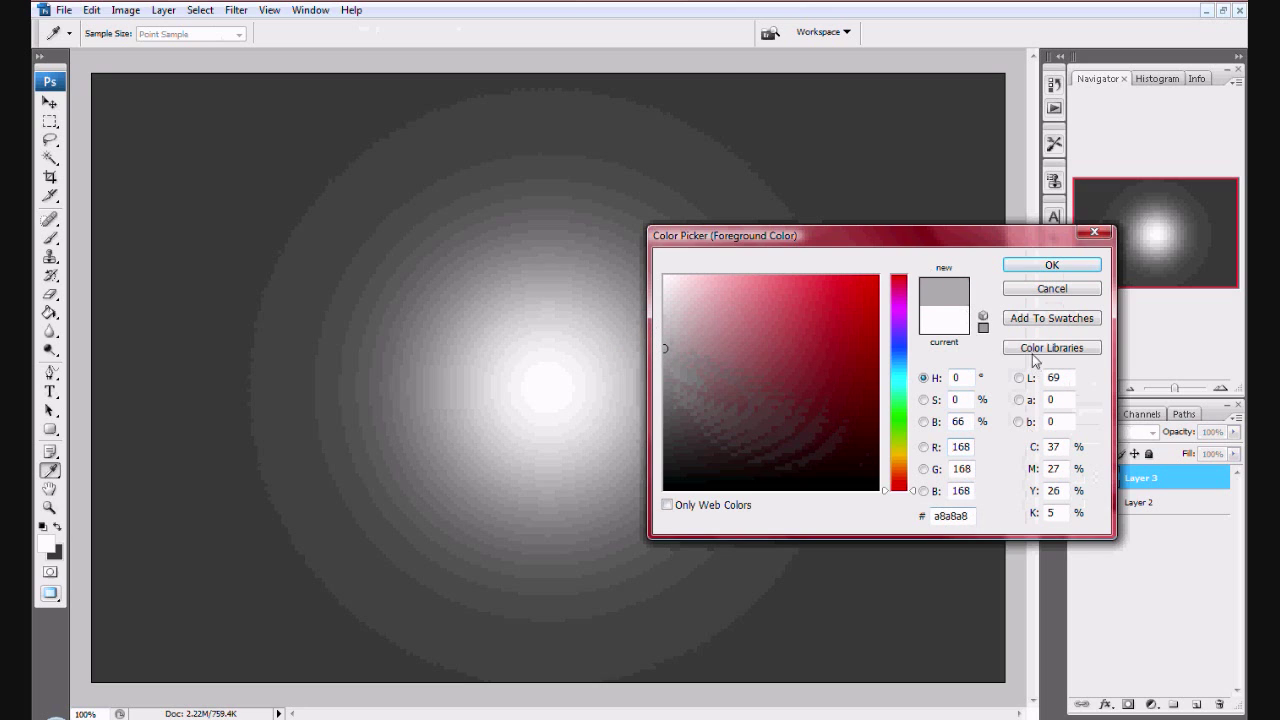
click(1045, 263)
key(t)
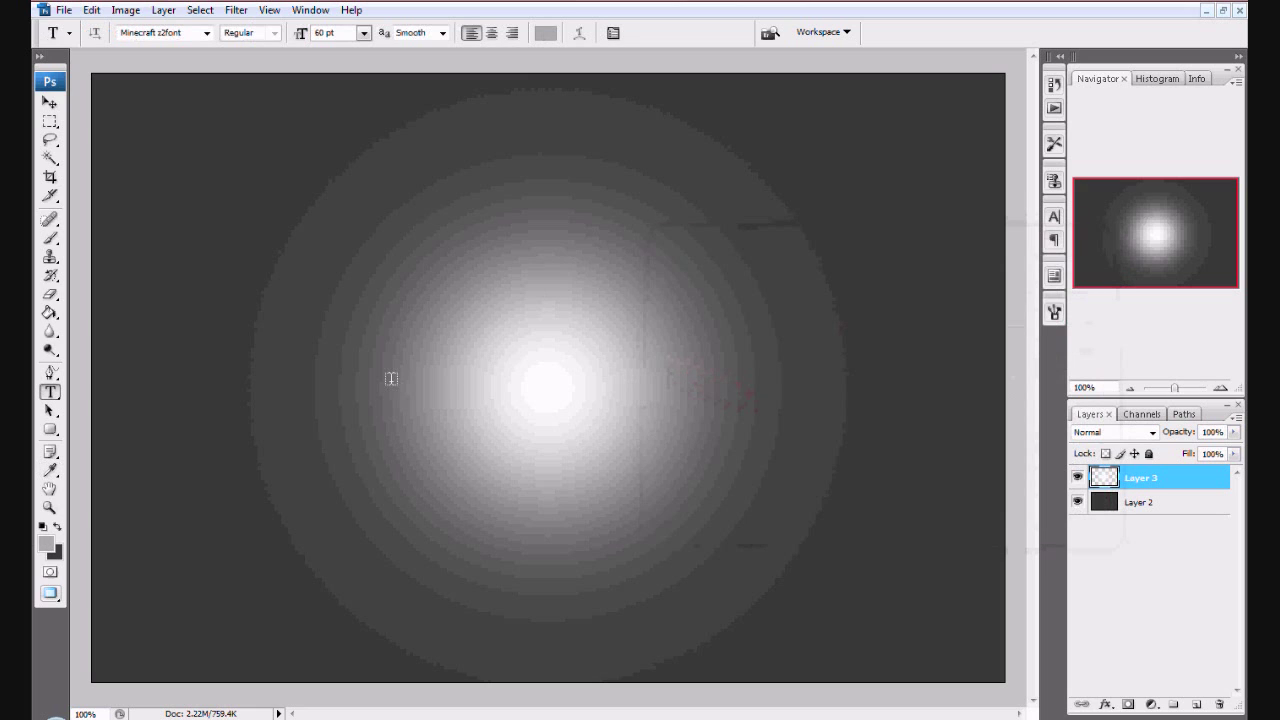
click(432, 395)
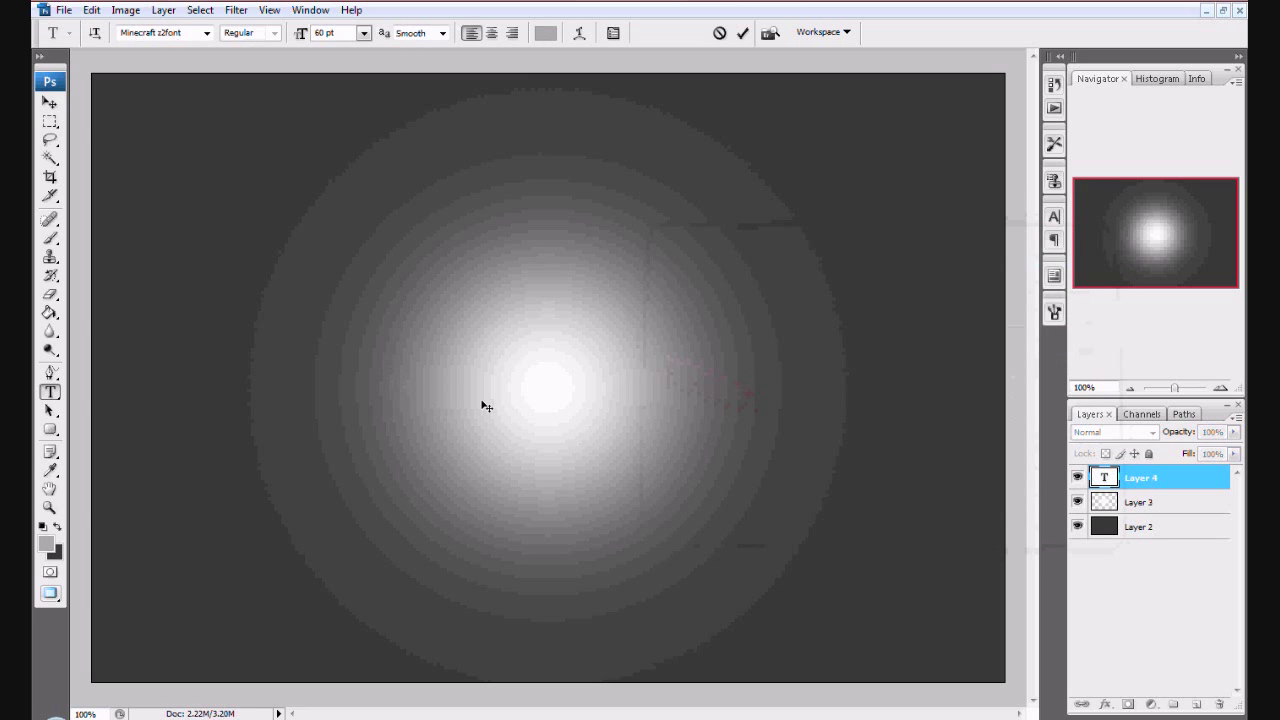
text(MINECRAFT)
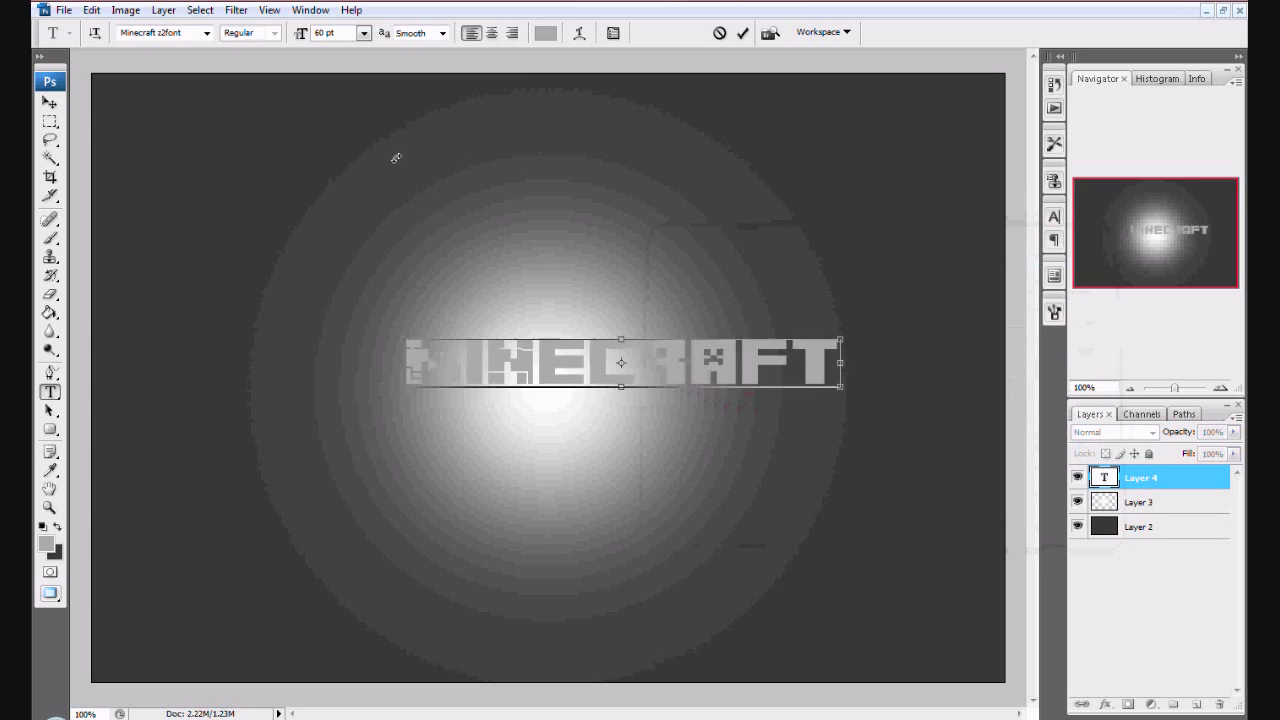
- Recolour the MINECRAFT text dark gray #494949 and shift it slightly left
key(ctrl+a)
click(545, 33)
click(705, 352)
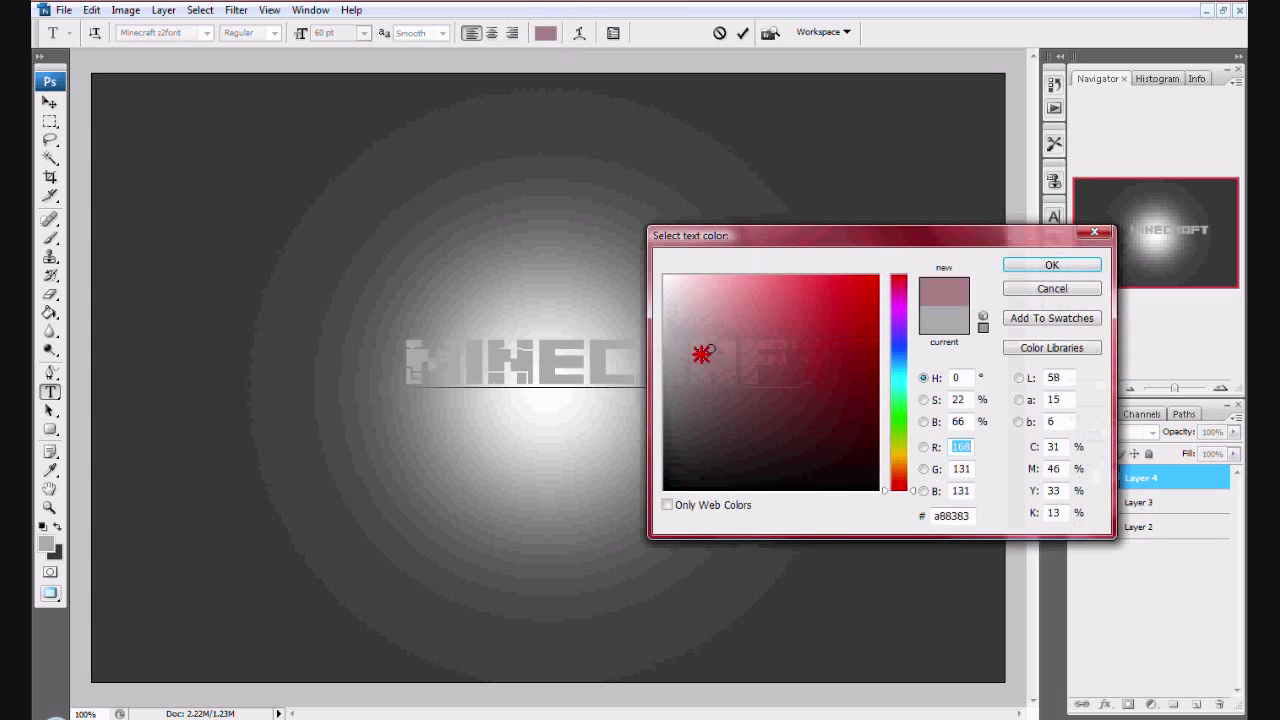
mouse_move(705, 352)
mouse_down()
mouse_move(655, 399)
mouse_move(651, 423)
mouse_up()
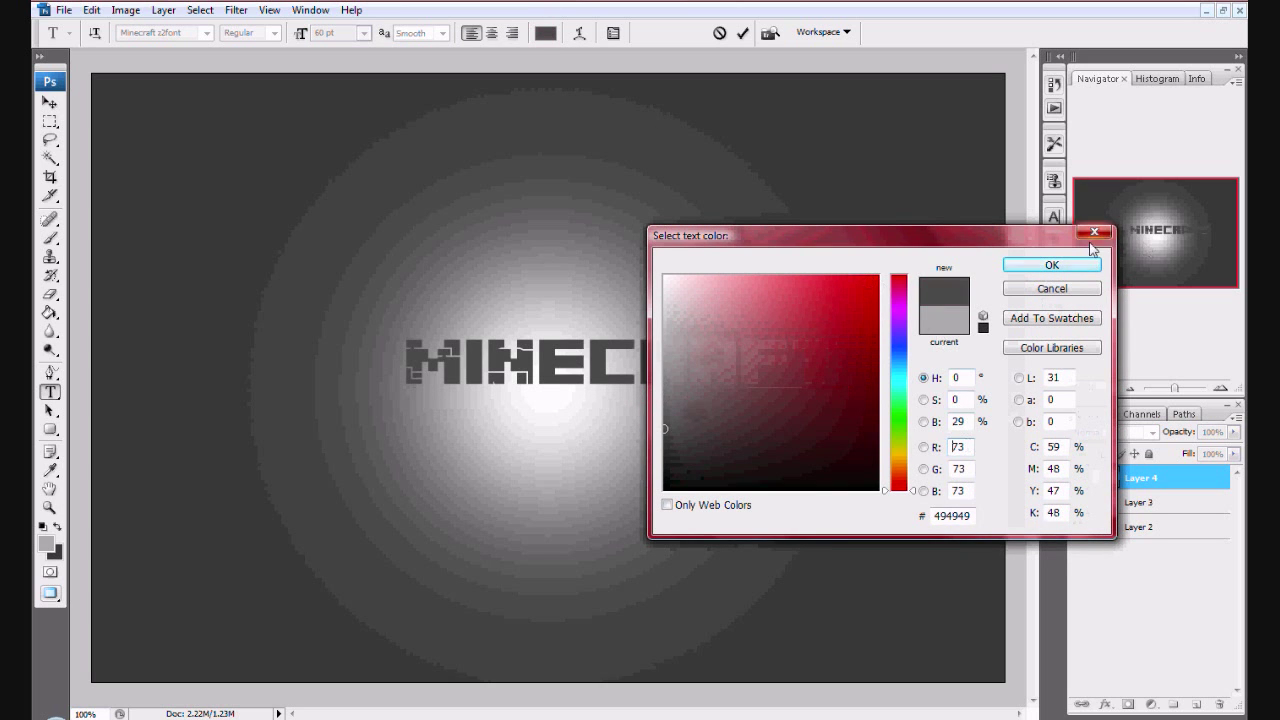
click(1050, 264)
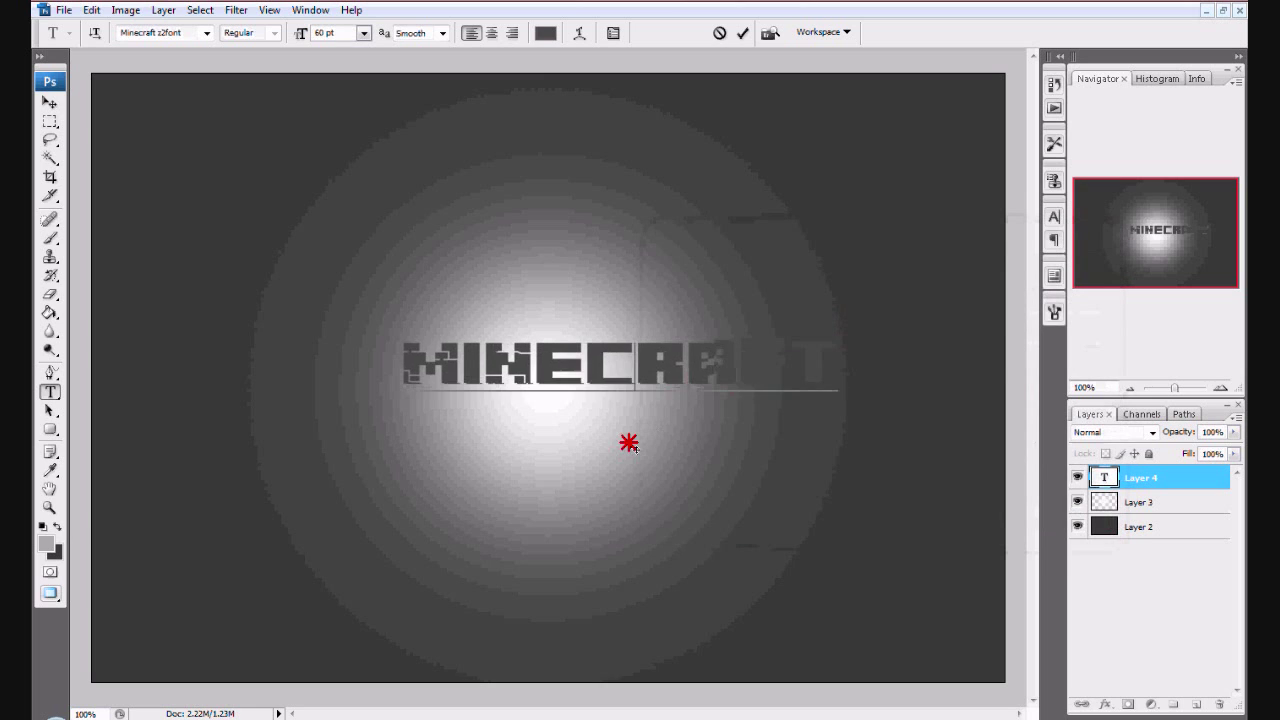
drag(626, 443, 592, 444)
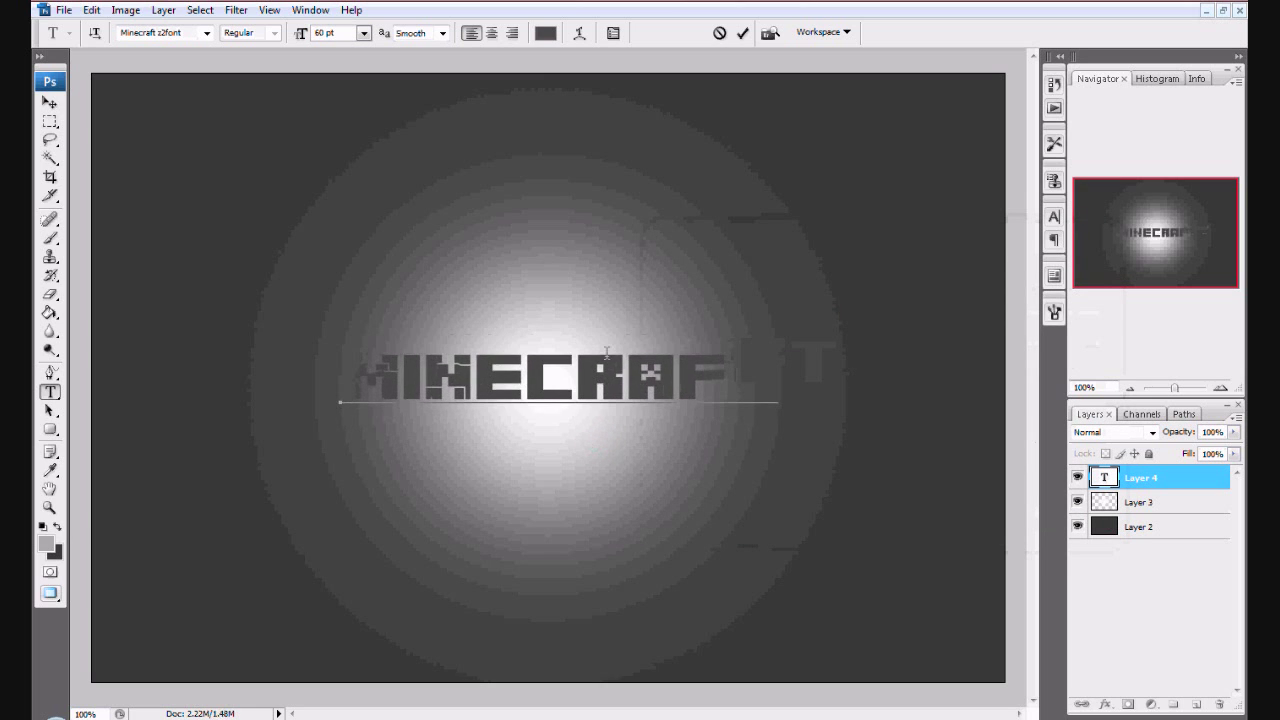
- Reselect the MINECRAFT text, check its Minecraft z2font font, and commit the text layer
key(ctrl+a)
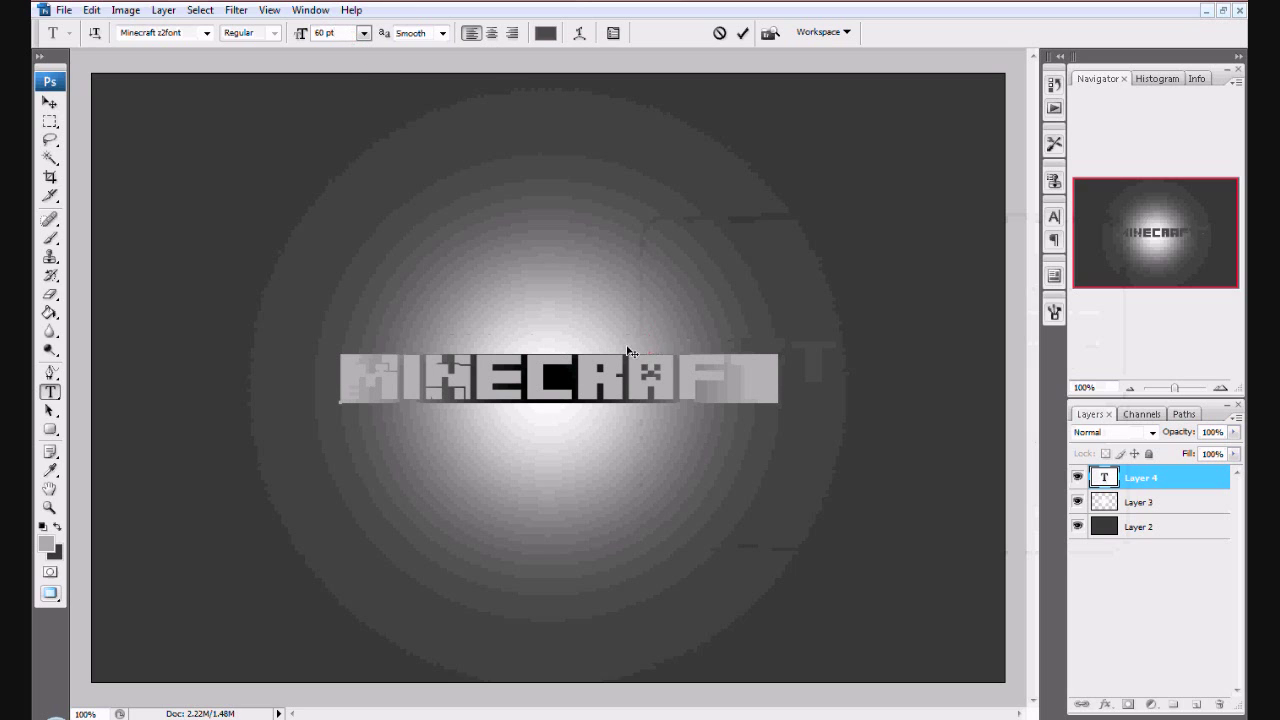
click(181, 30)
click(563, 355)
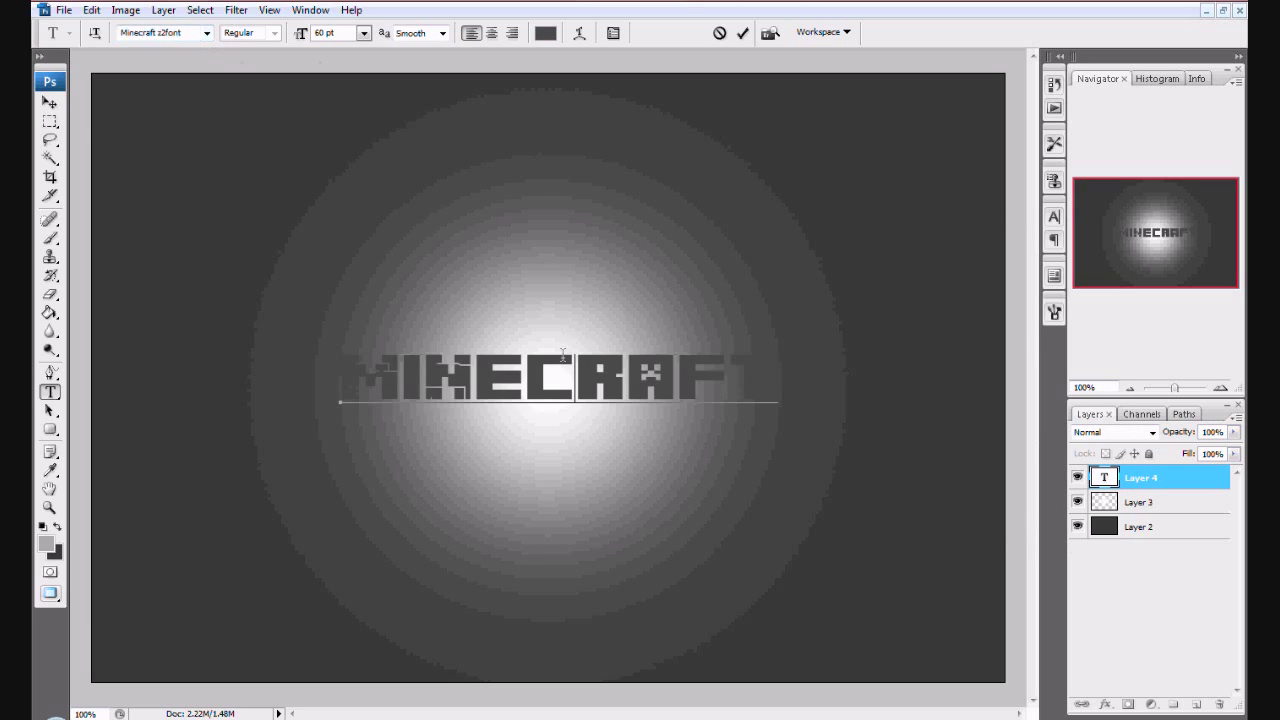
drag(788, 387, 858, 366)
click(1148, 485)
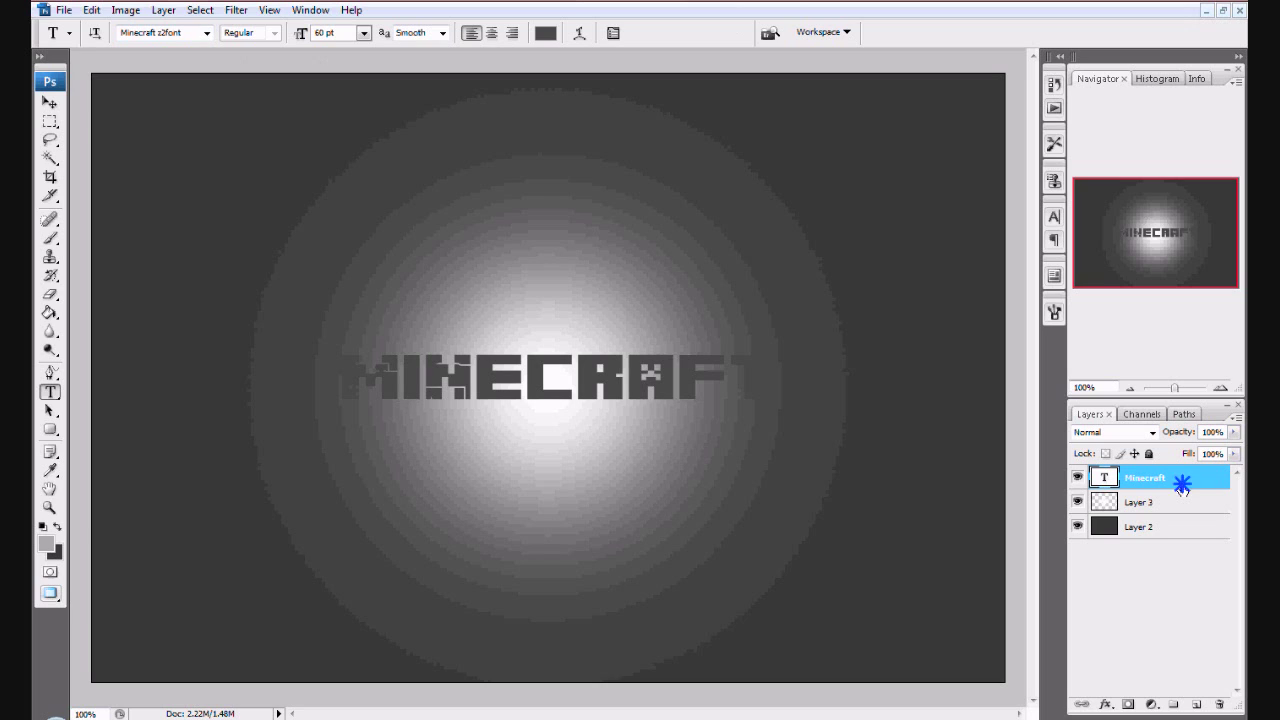
- Duplicate the Minecraft text layer repeatedly, producing Minecraft copy through copy 4
right_click(1182, 487)
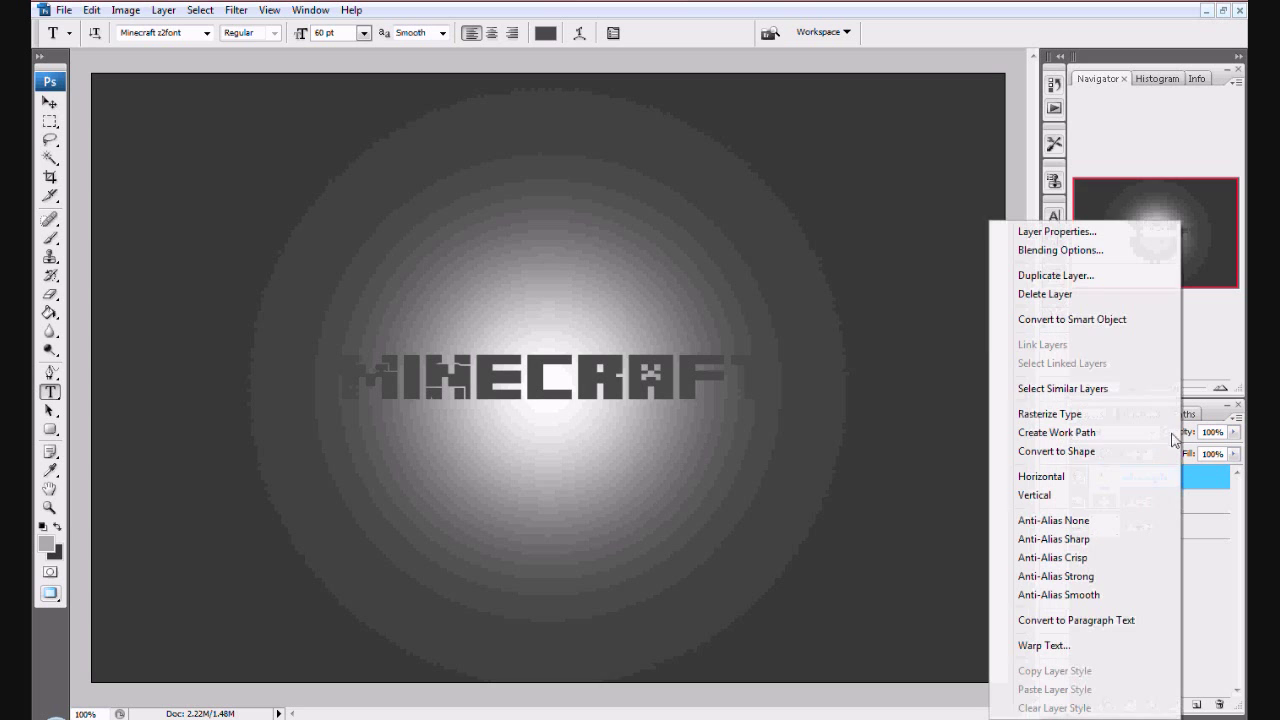
click(1078, 277)
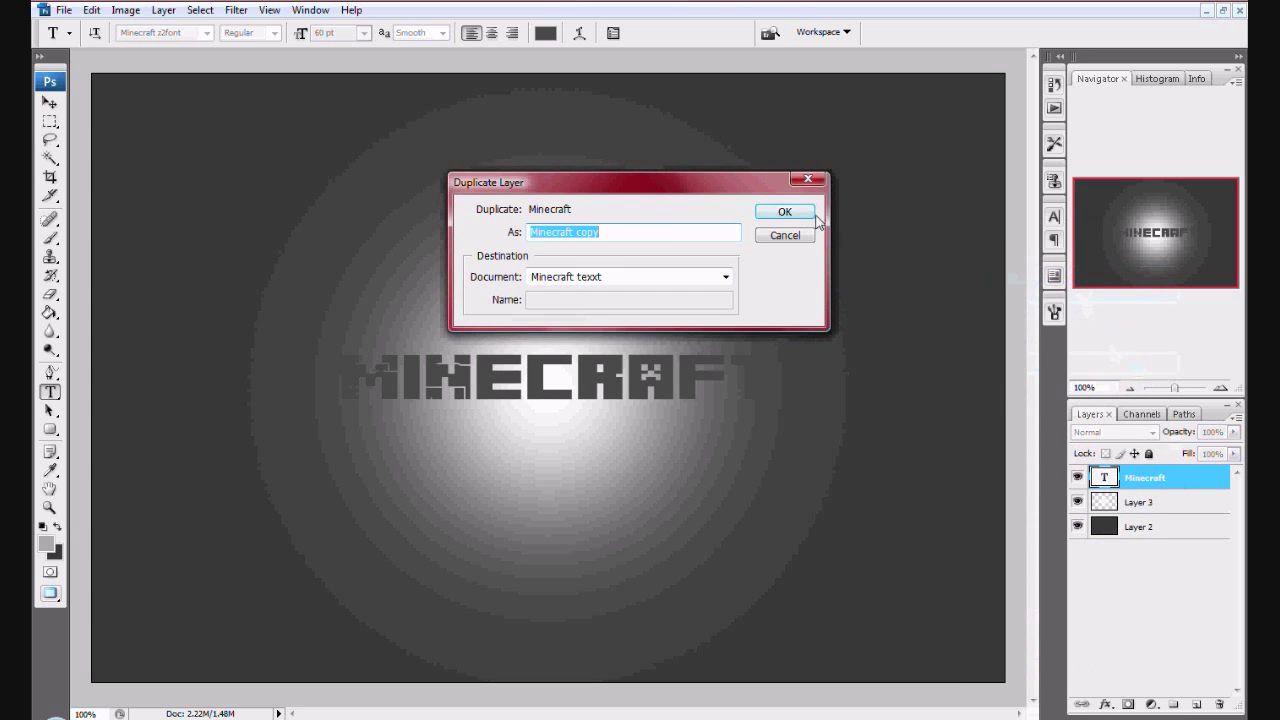
click(785, 213)
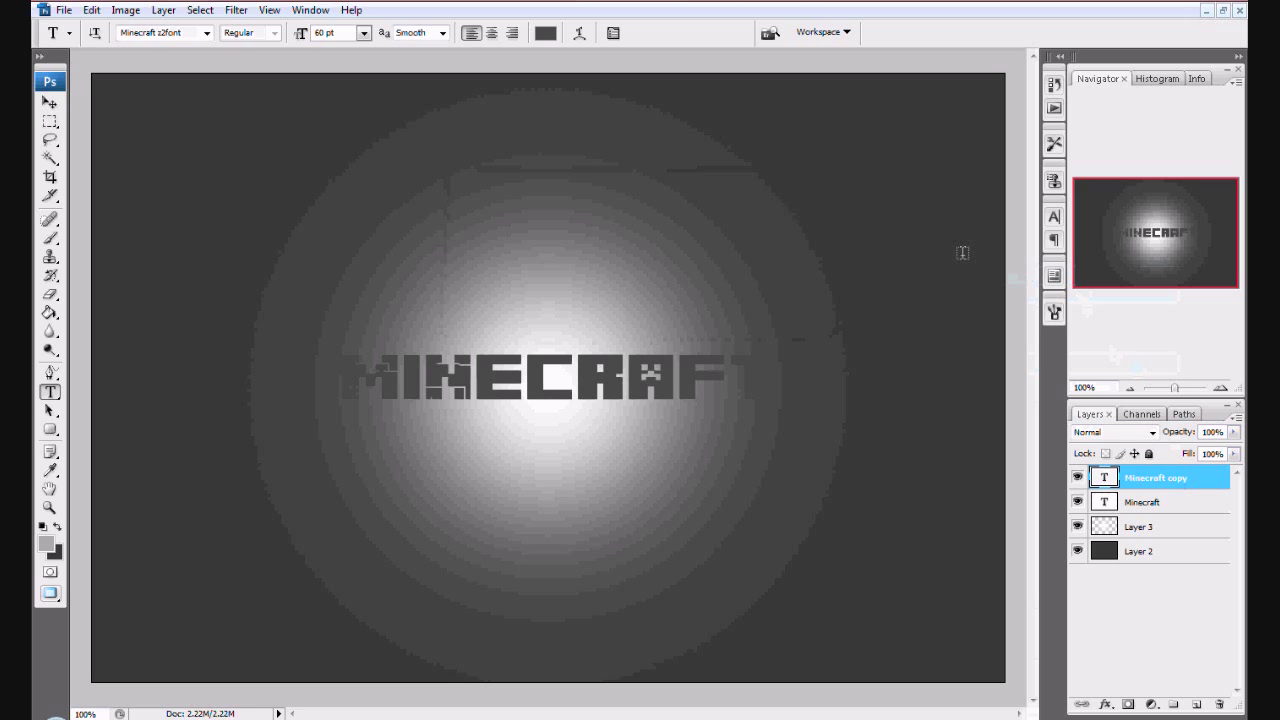
key(ctrl+j)
key(ctrl+j)
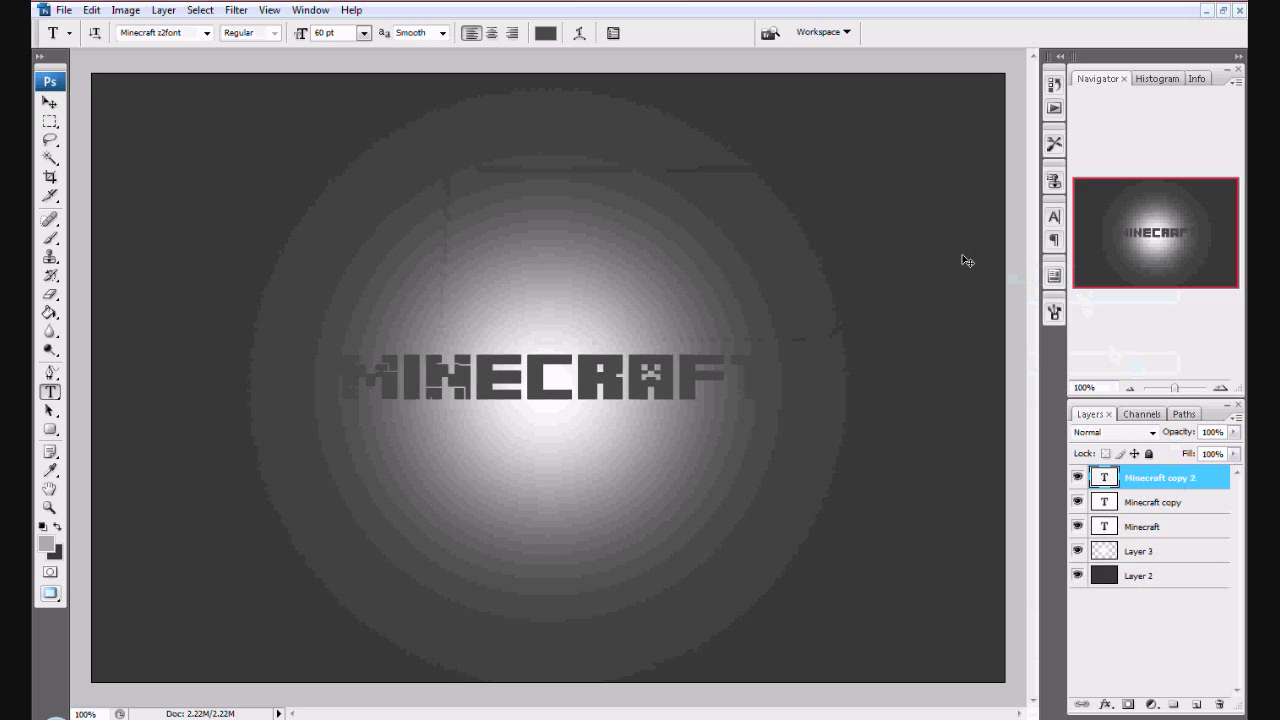
key(ctrl+j)
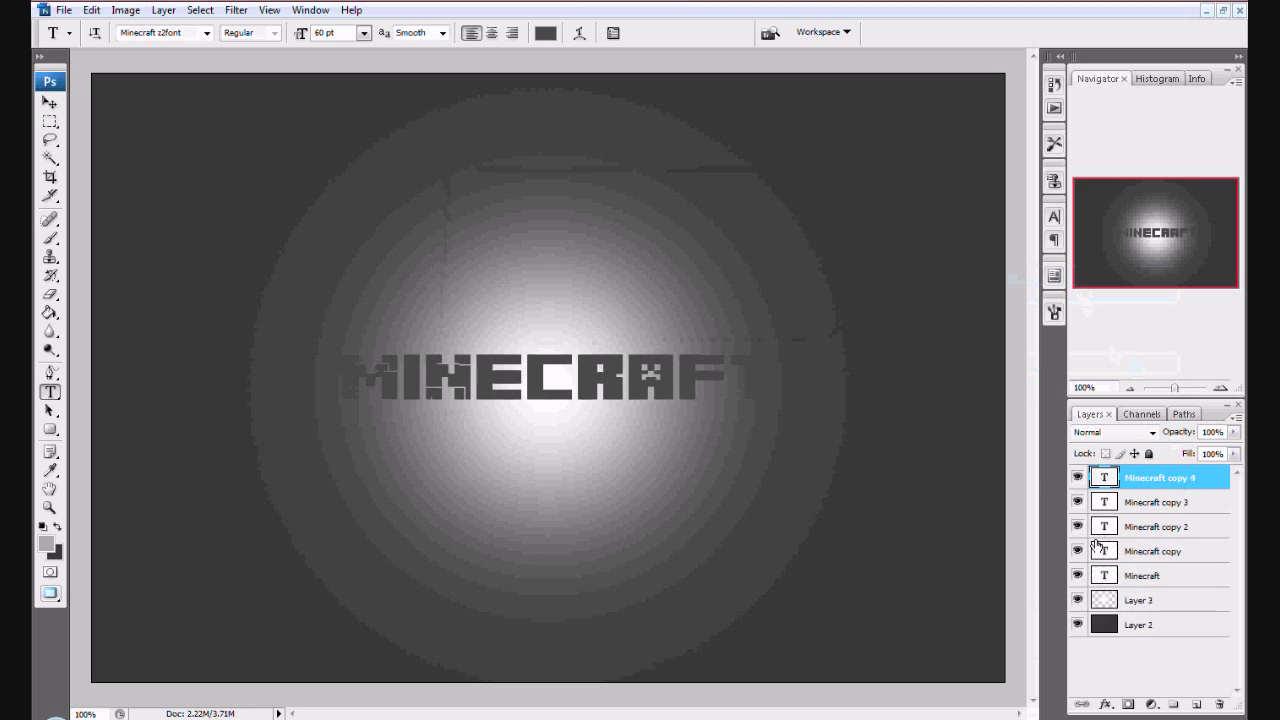
- Rasterize the type on Minecraft copy 4, copy 3, copy 2 and copy
right_click(1178, 480)
click(1088, 415)
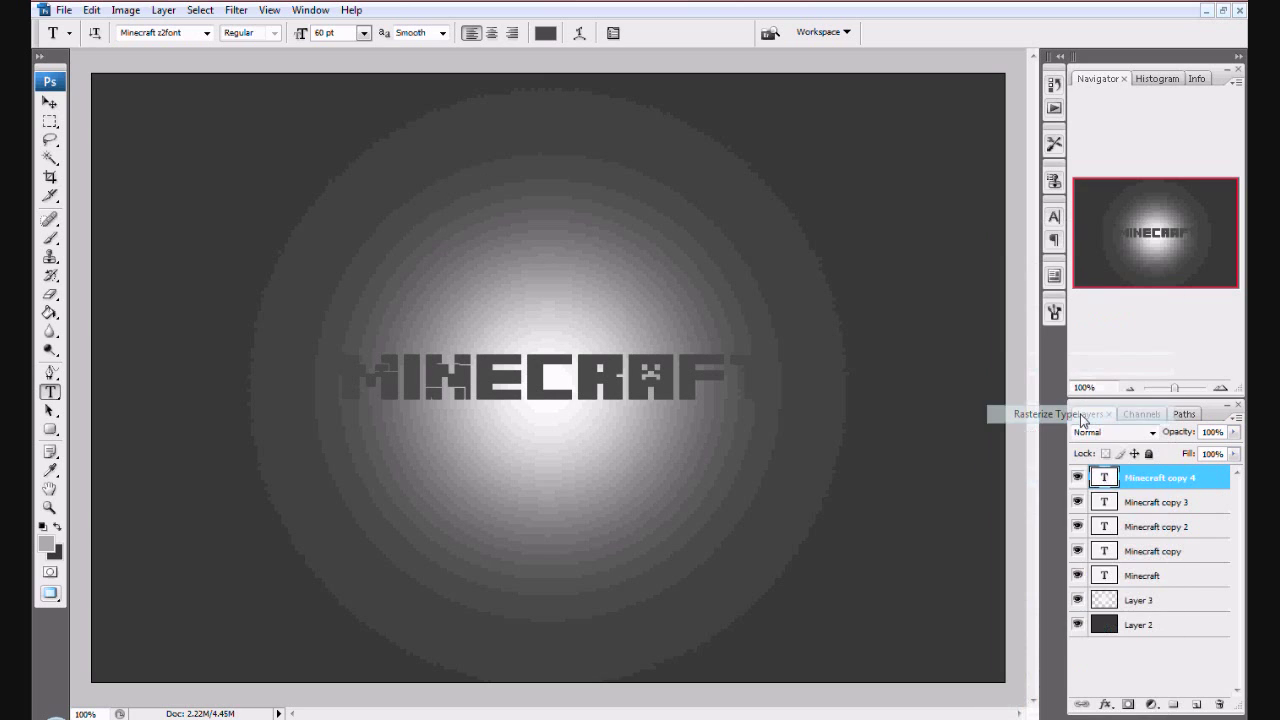
right_click(1155, 487)
right_click(1184, 504)
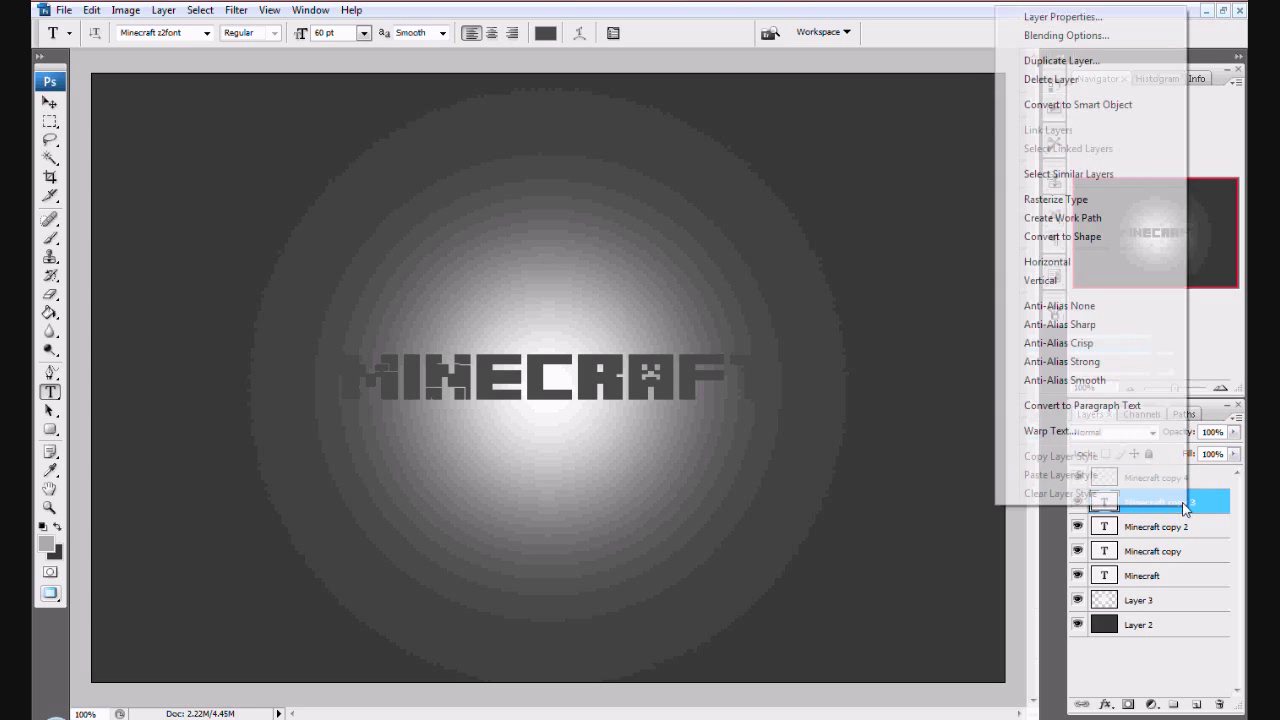
click(1045, 199)
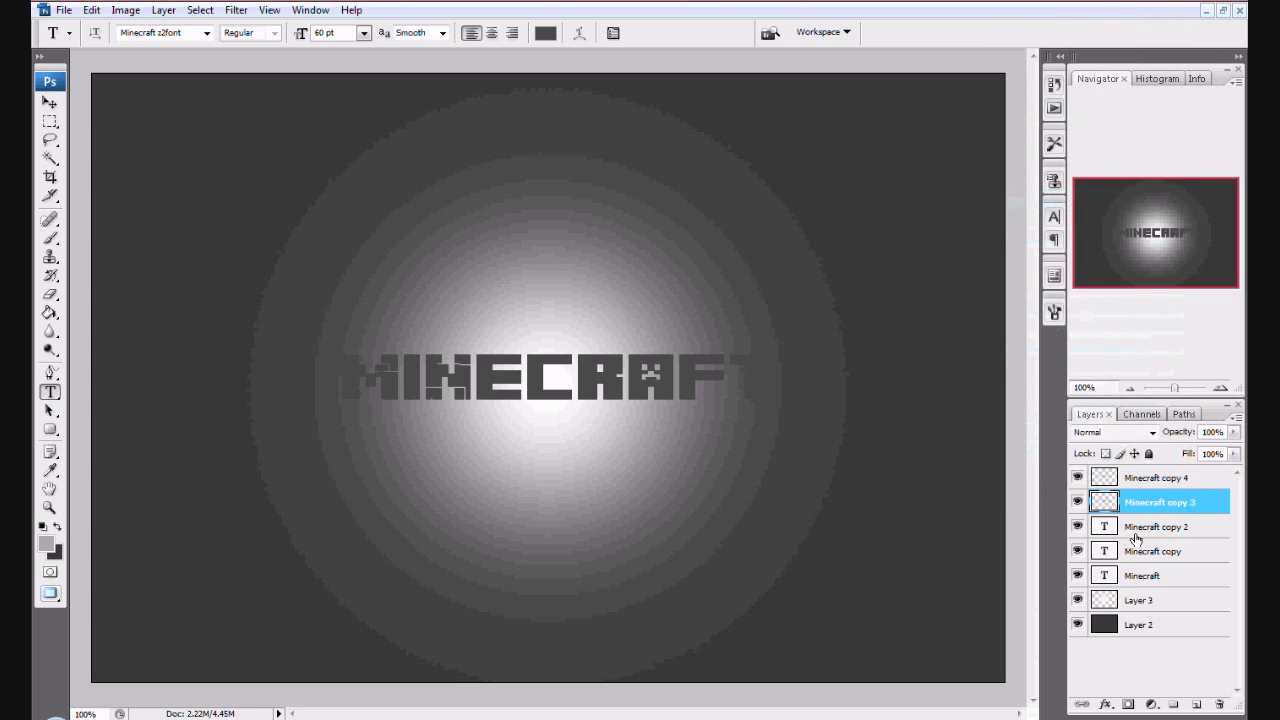
right_click(1136, 540)
click(968, 228)
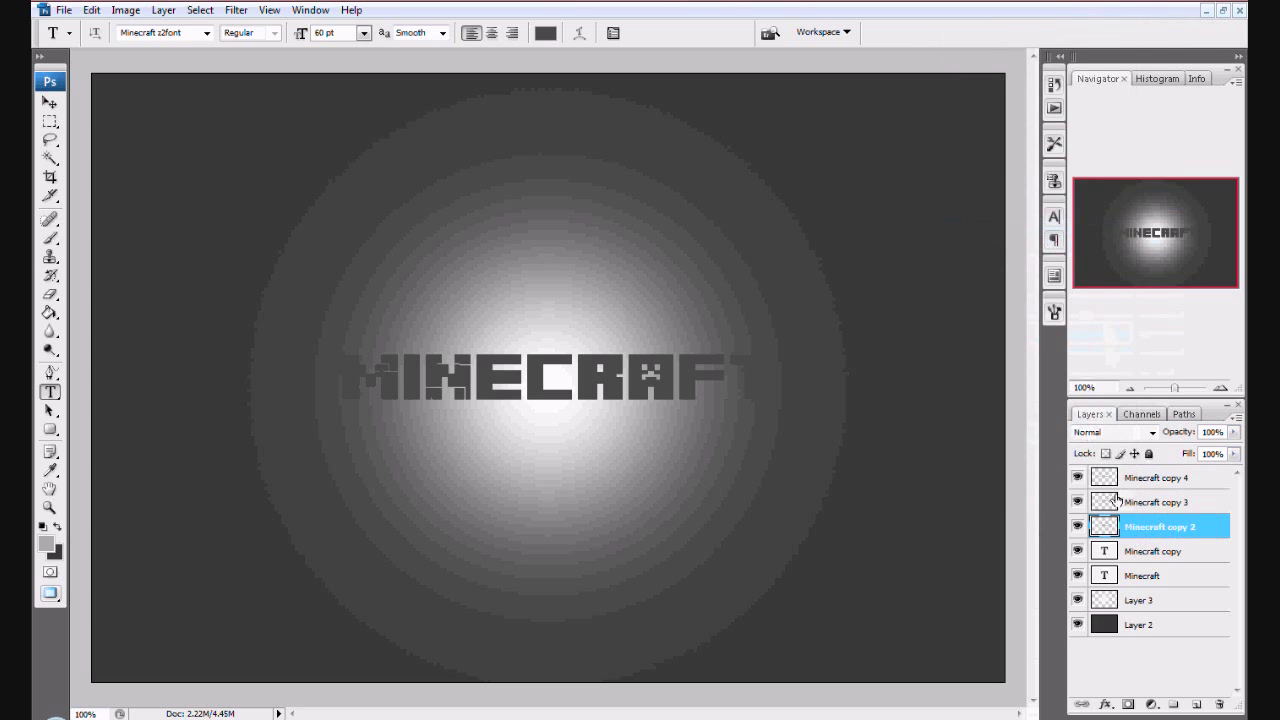
right_click(1133, 553)
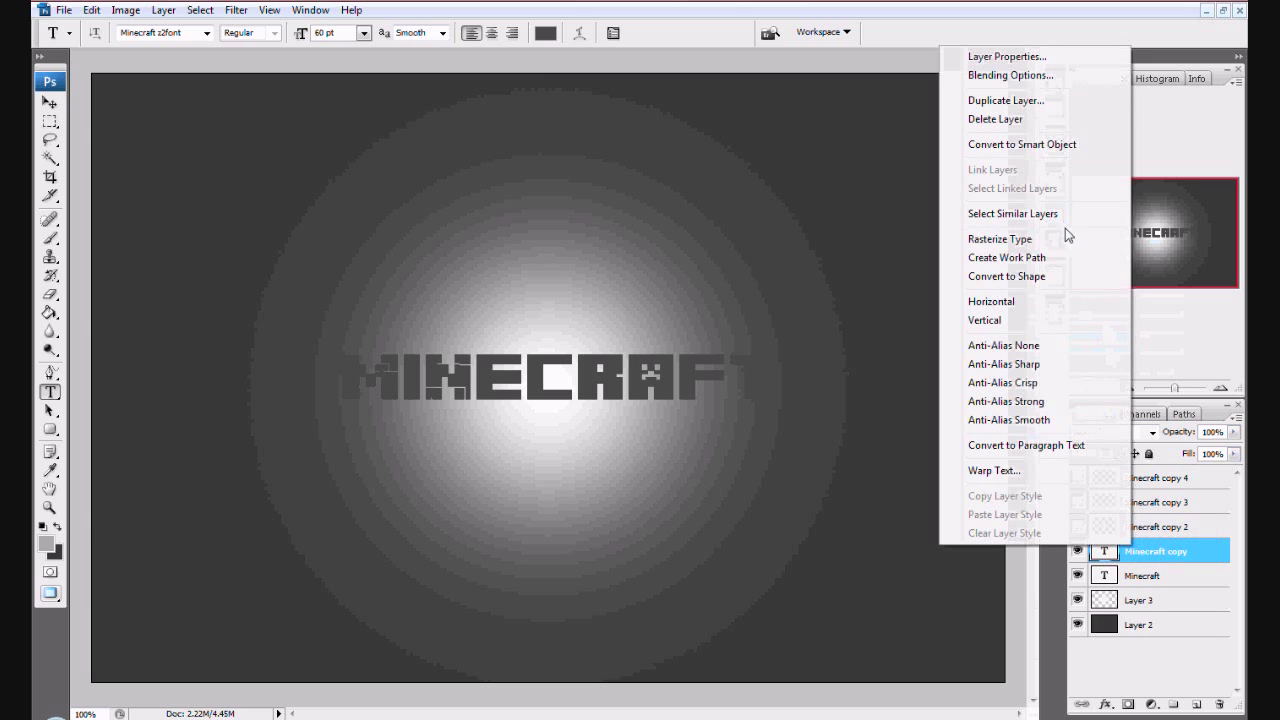
click(994, 240)
click(1141, 482)
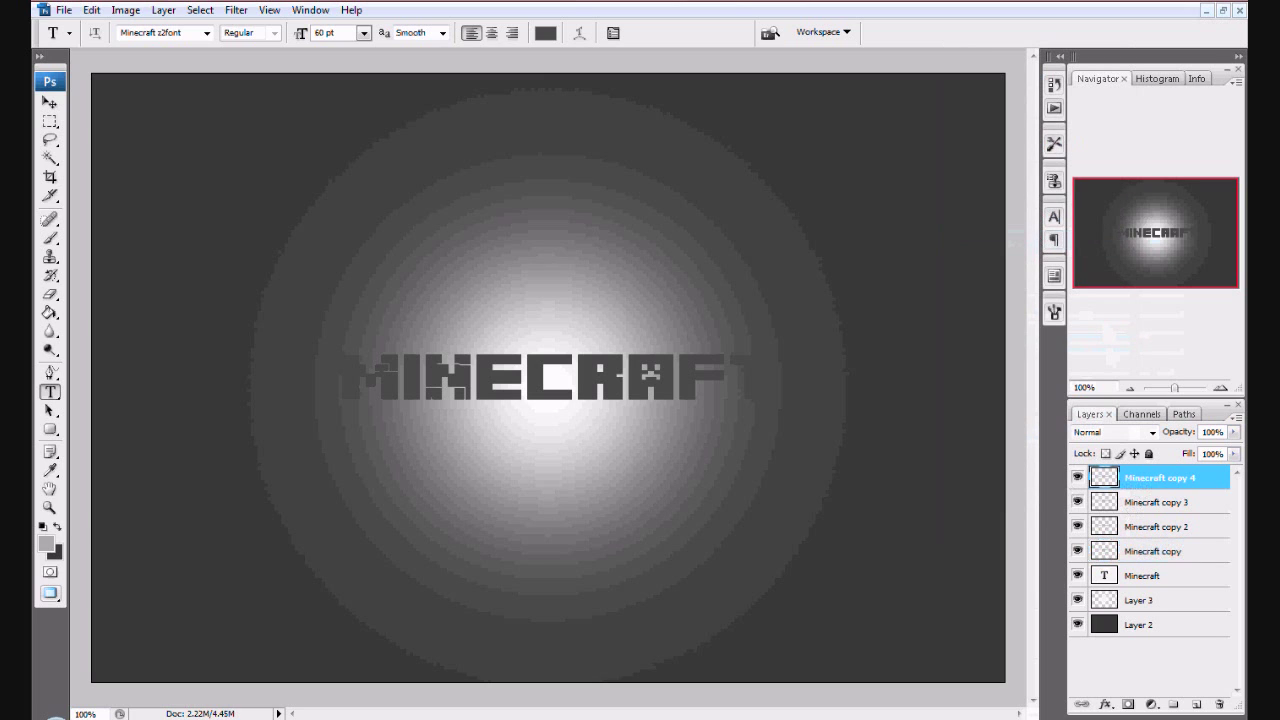
- Nudge Minecraft copy 4, copy 3, copy 2 and copy each down a pixel or two
click(49, 103)
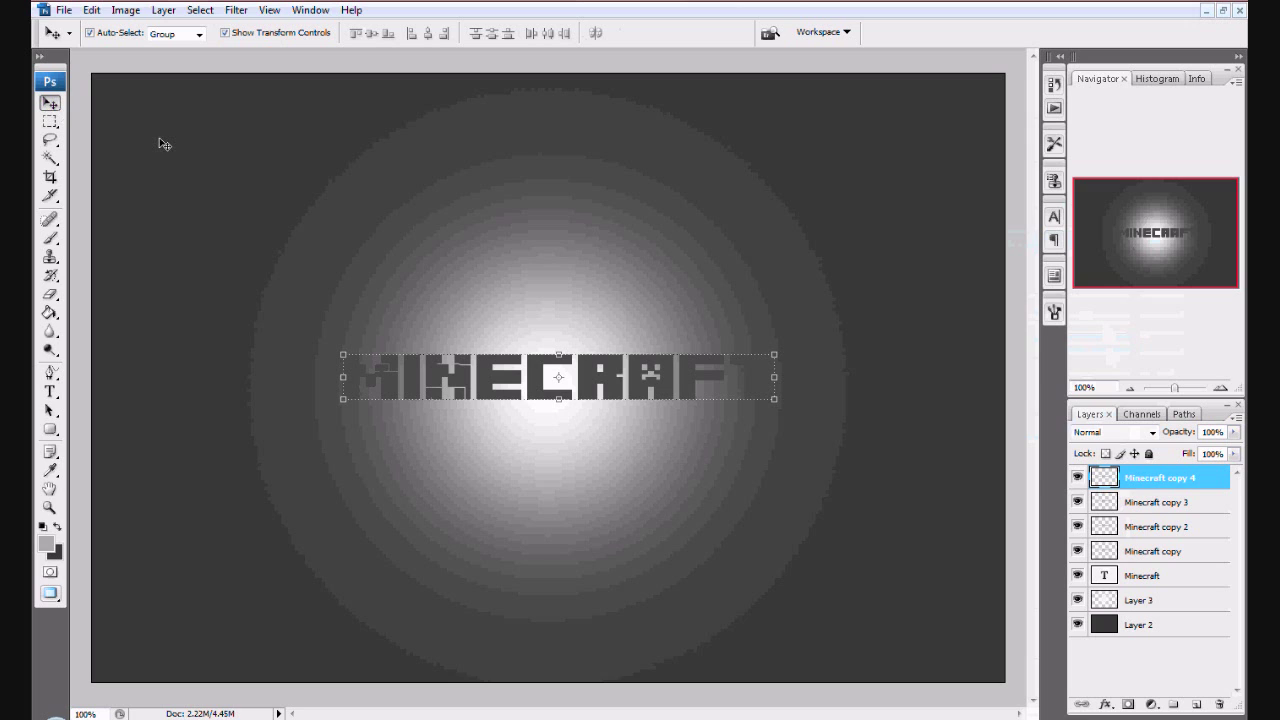
key(Down)
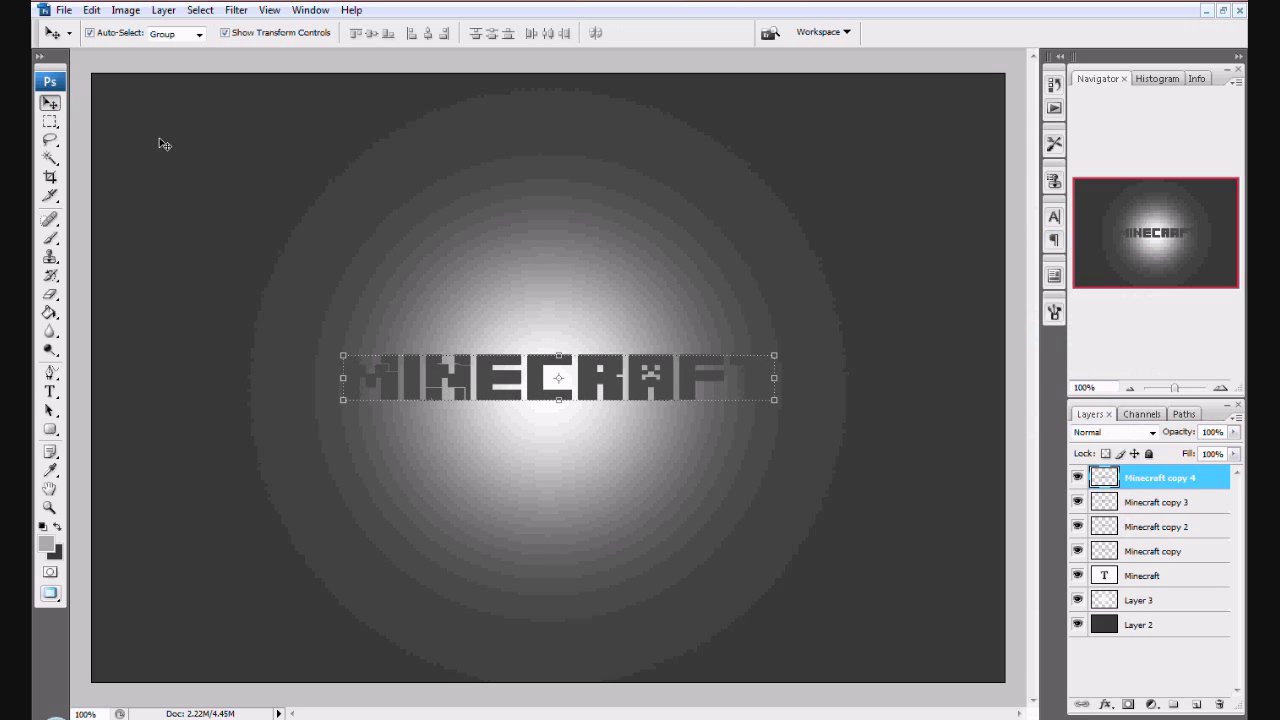
click(1178, 503)
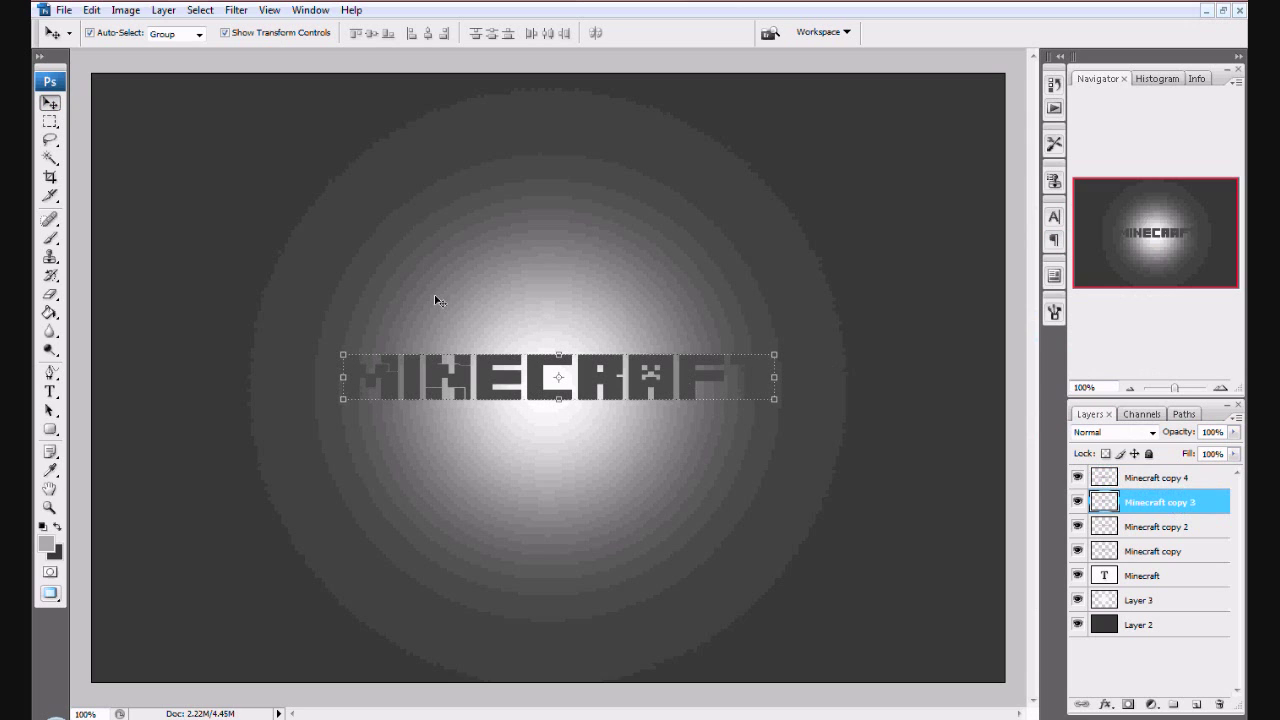
key(Down)
key(Down)
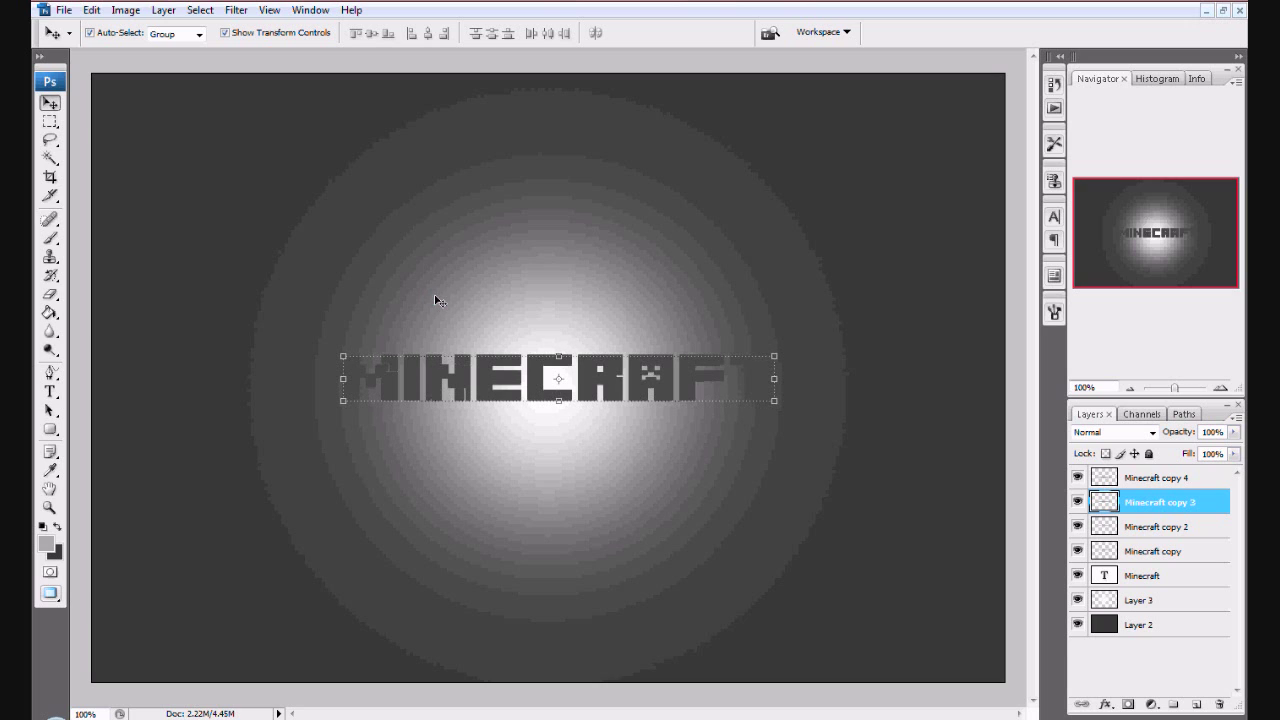
click(1178, 530)
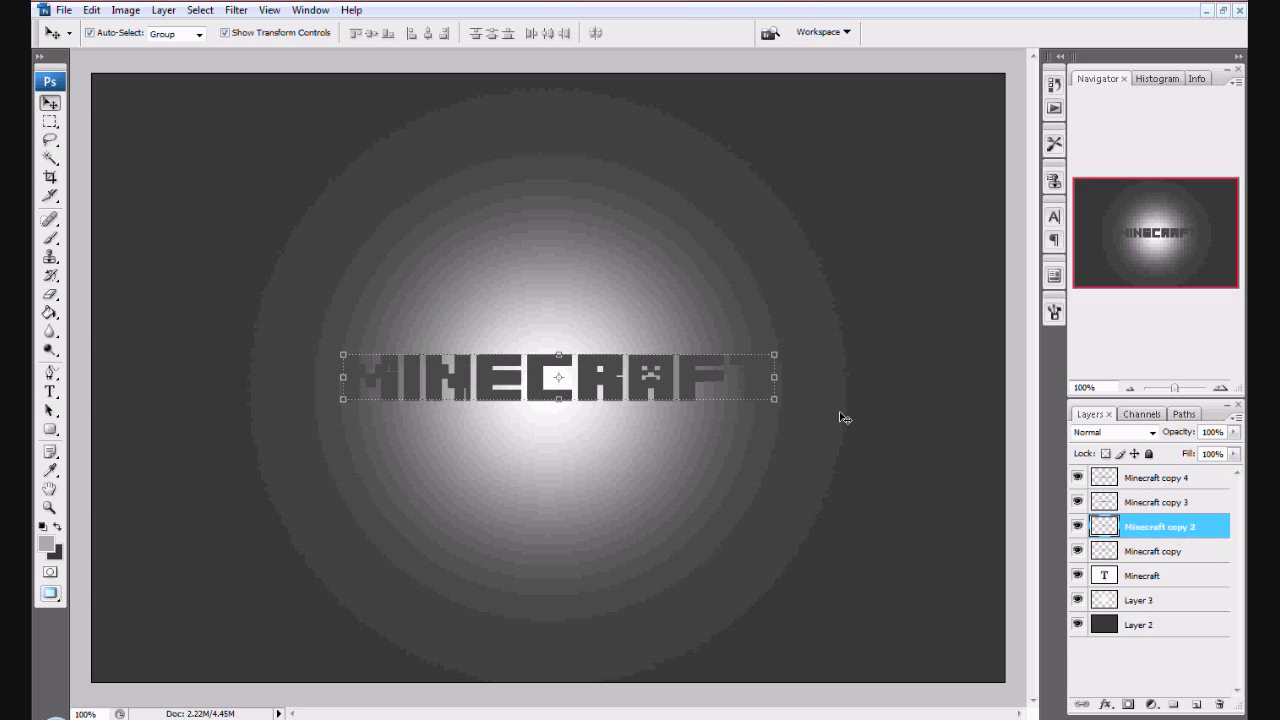
key(Down)
key(Down)
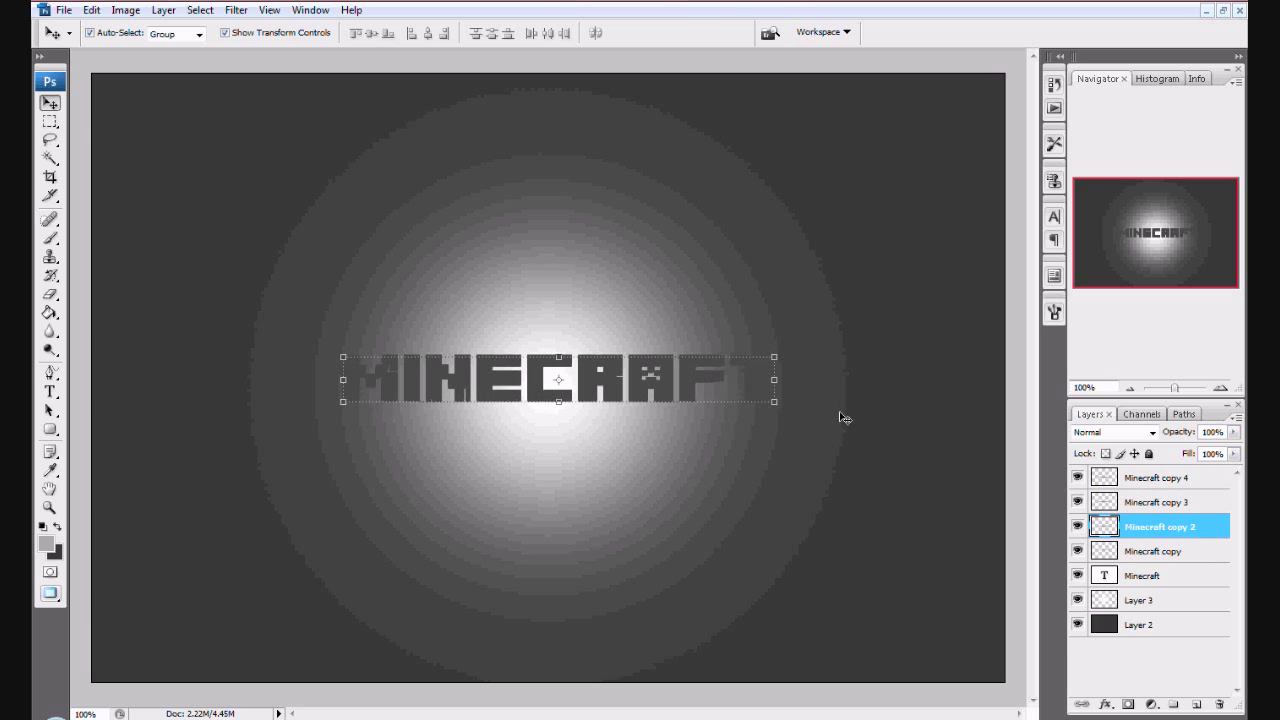
click(1212, 556)
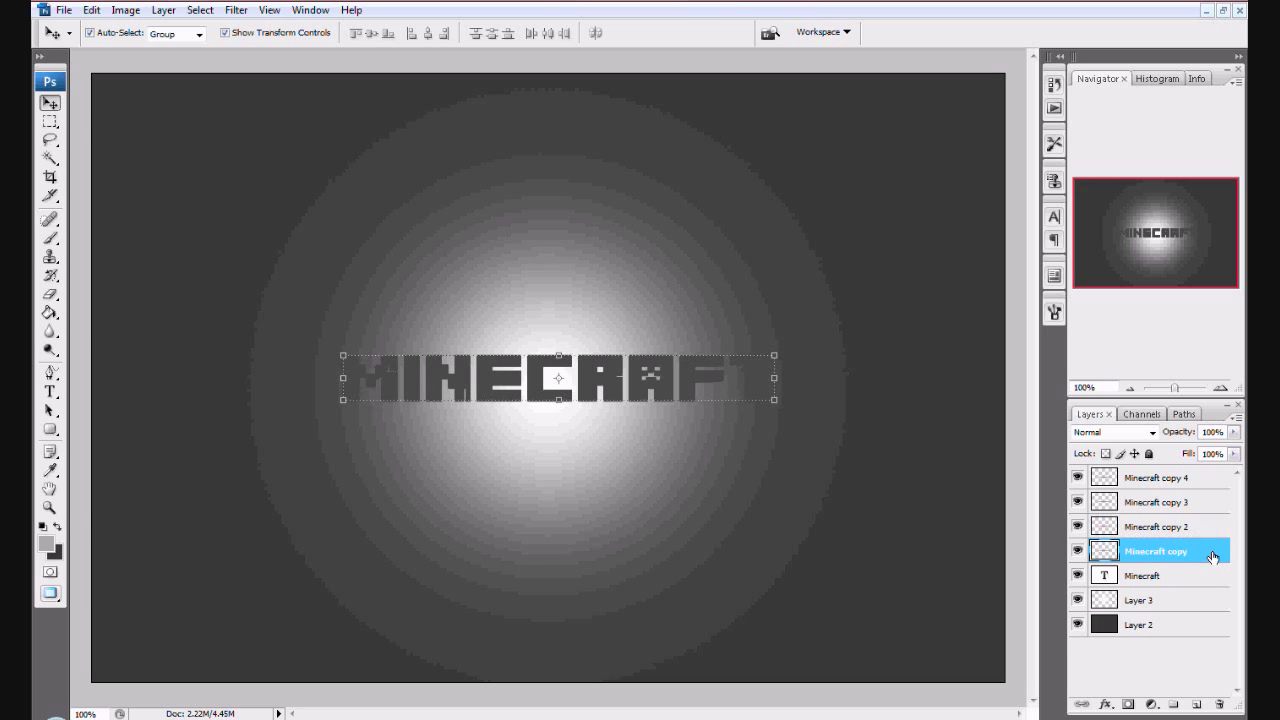
key(Down)
key(Down)
key(Down)
key(Down)
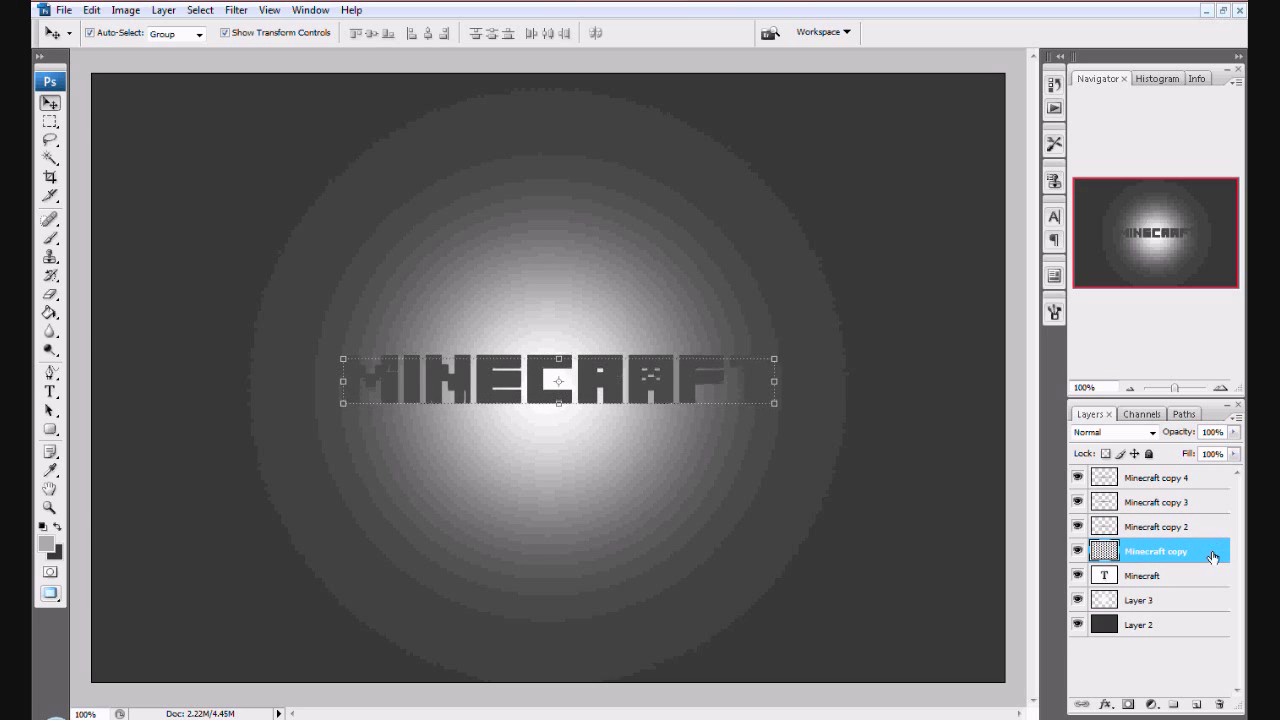
key(Down)
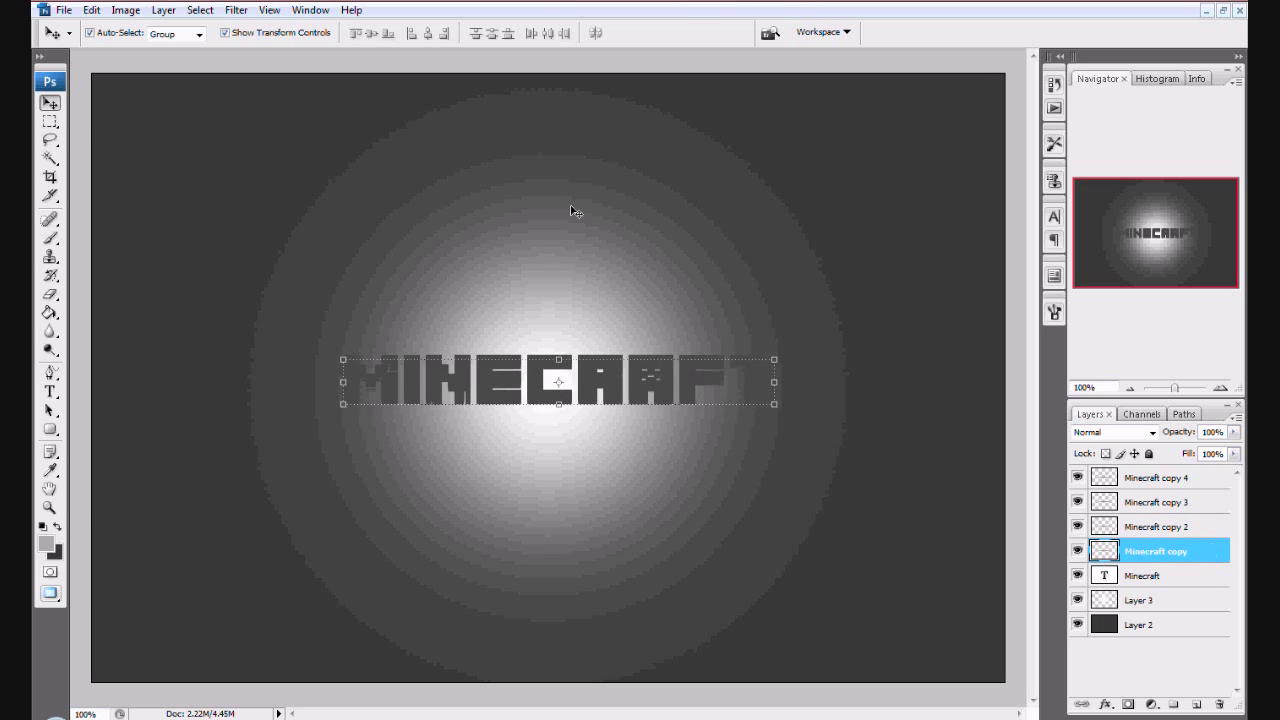
- Merge the four offset copies into Minecraft copy and drag it below the Minecraft type layer
click(51, 122)
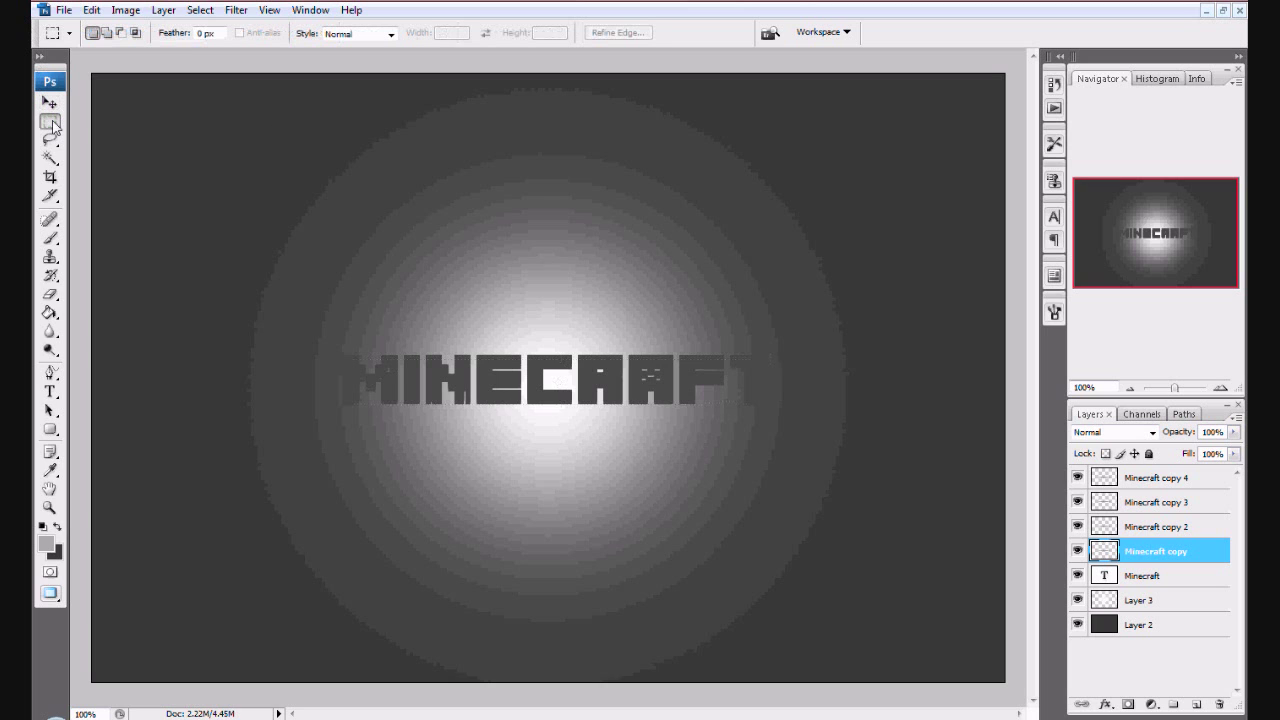
right_click(1158, 480)
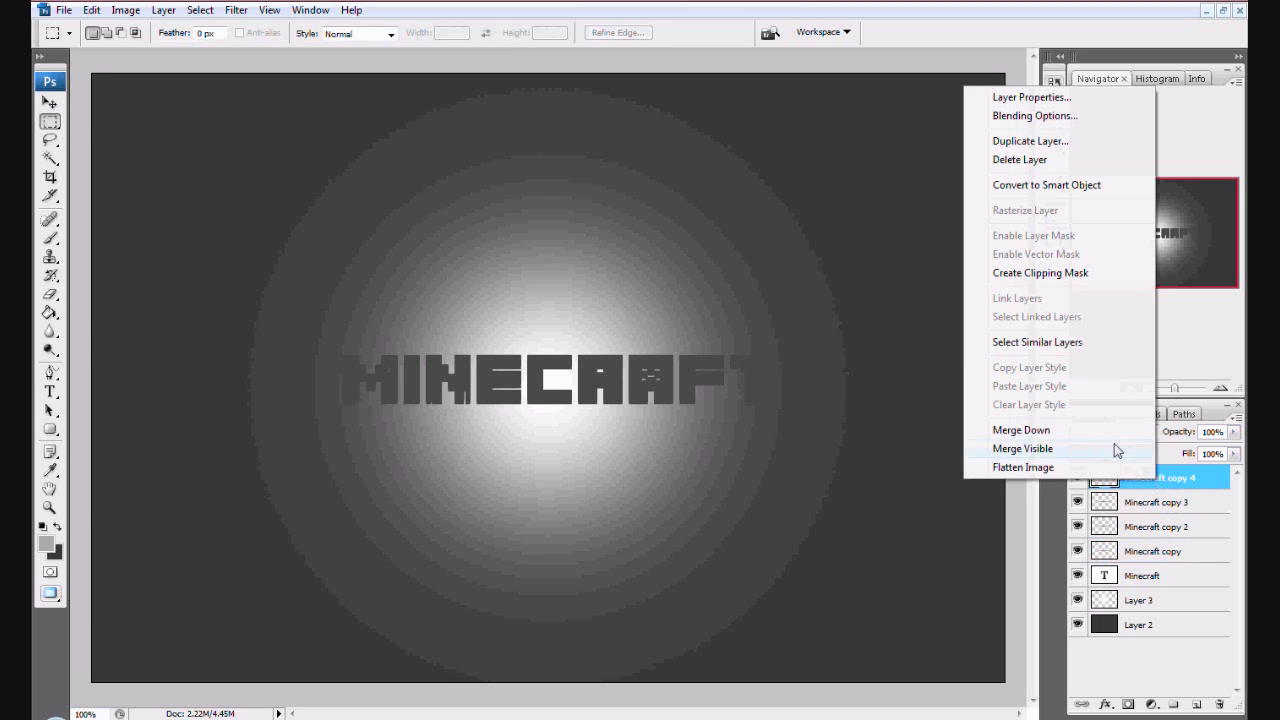
click(1110, 436)
right_click(1160, 478)
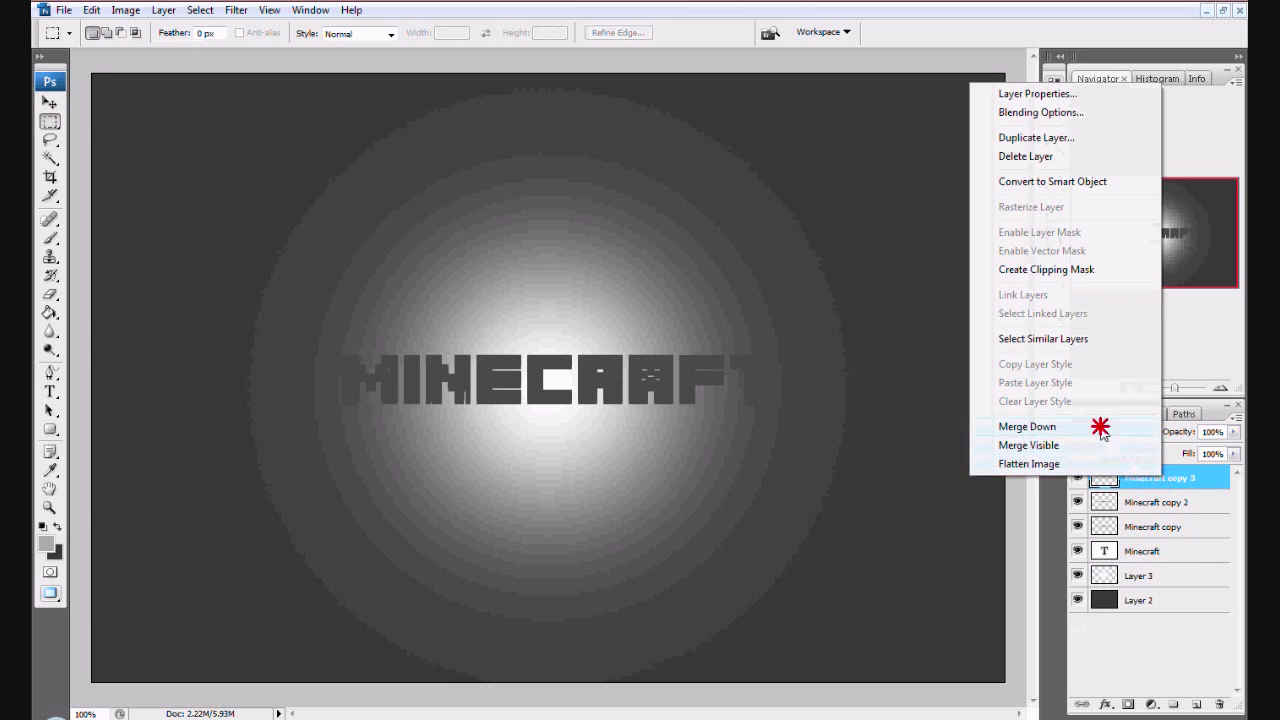
click(1100, 428)
right_click(1128, 477)
click(1074, 422)
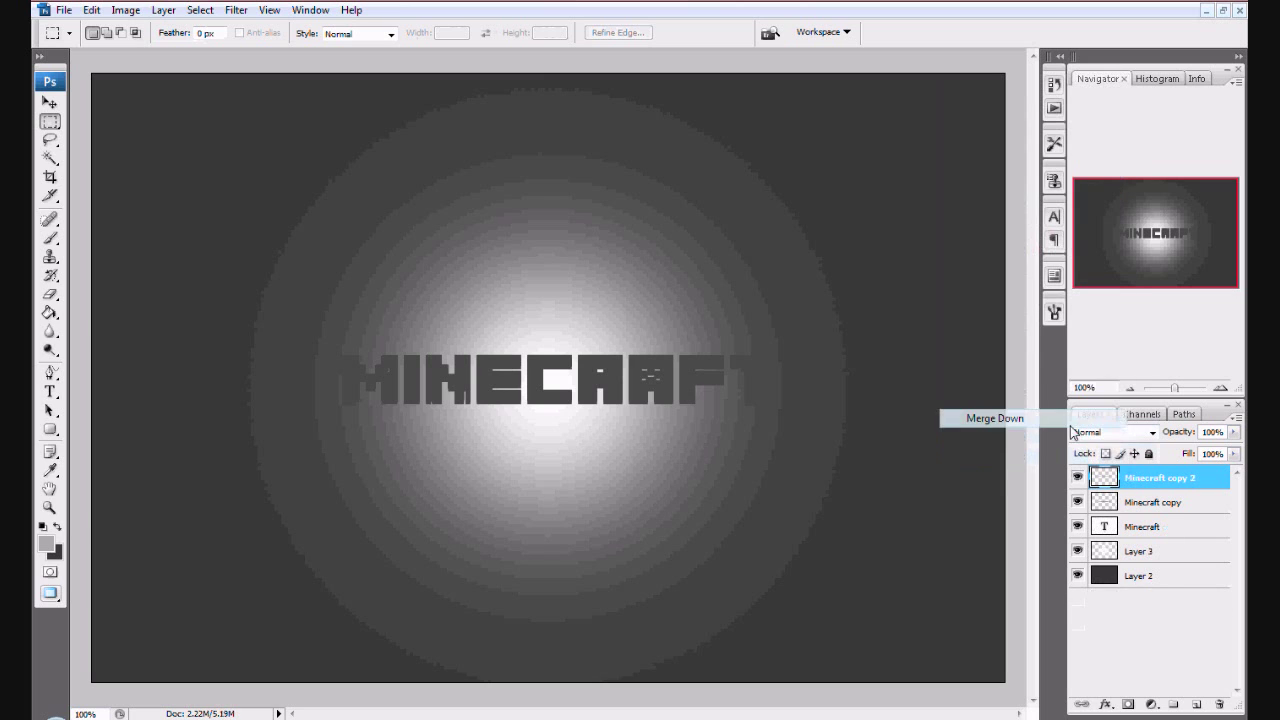
drag(1168, 485, 1163, 510)
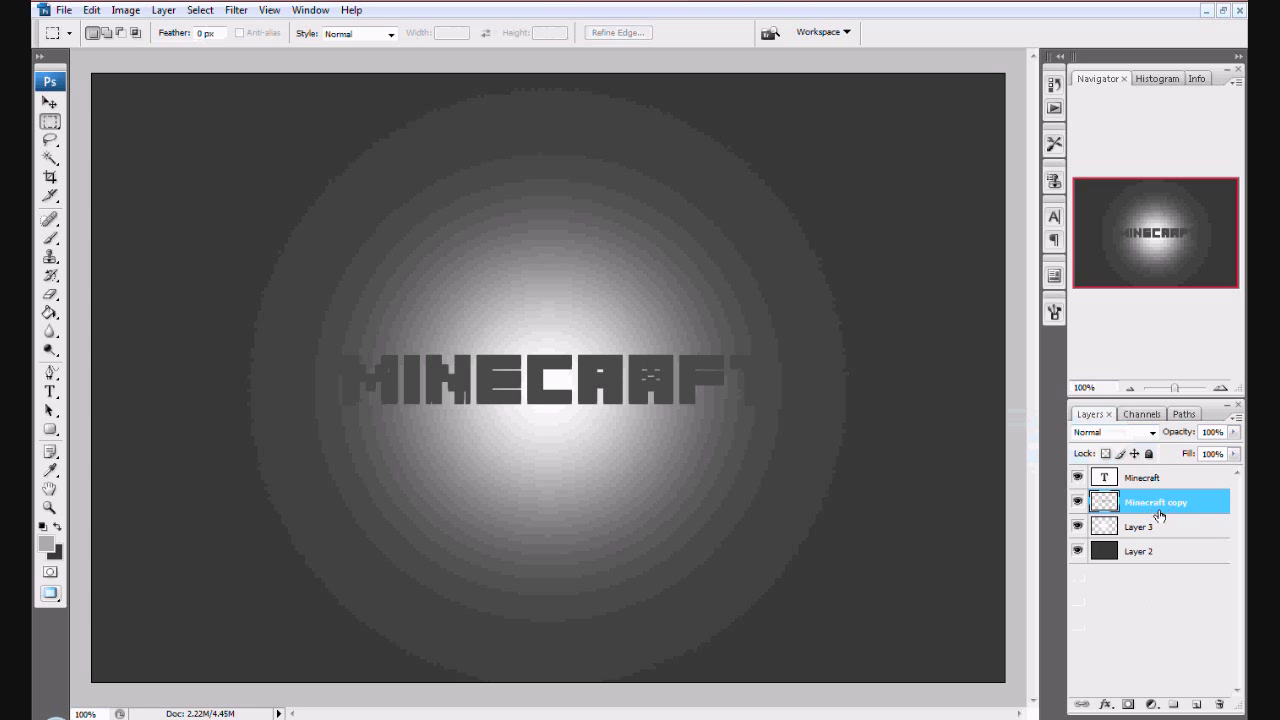
- Give the Minecraft copy layer a black Color Overlay
double_click(1160, 511)
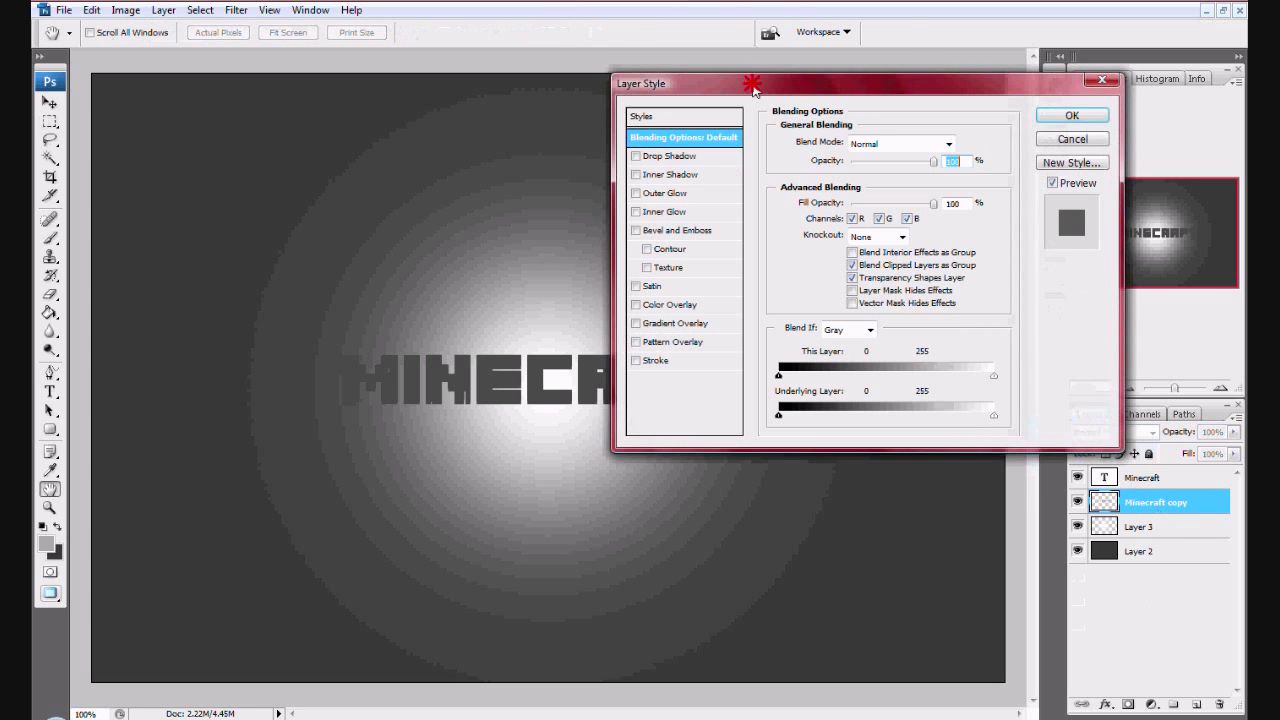
click(713, 319)
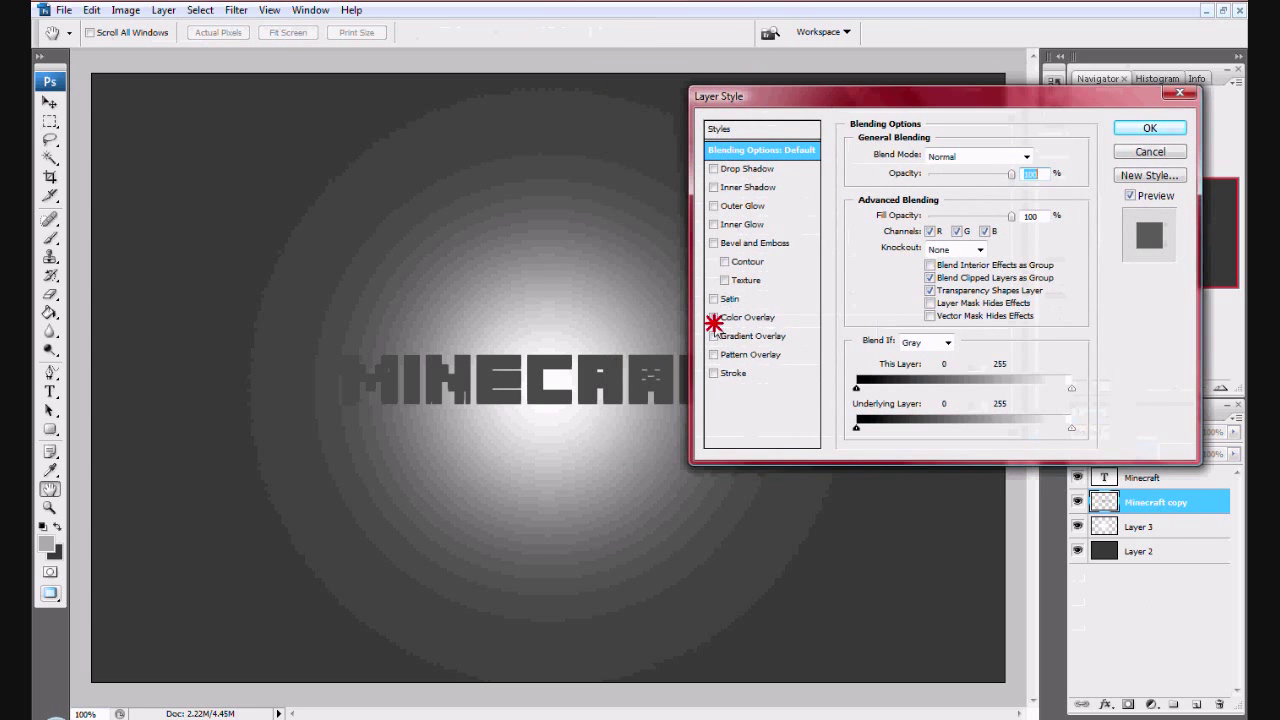
click(748, 318)
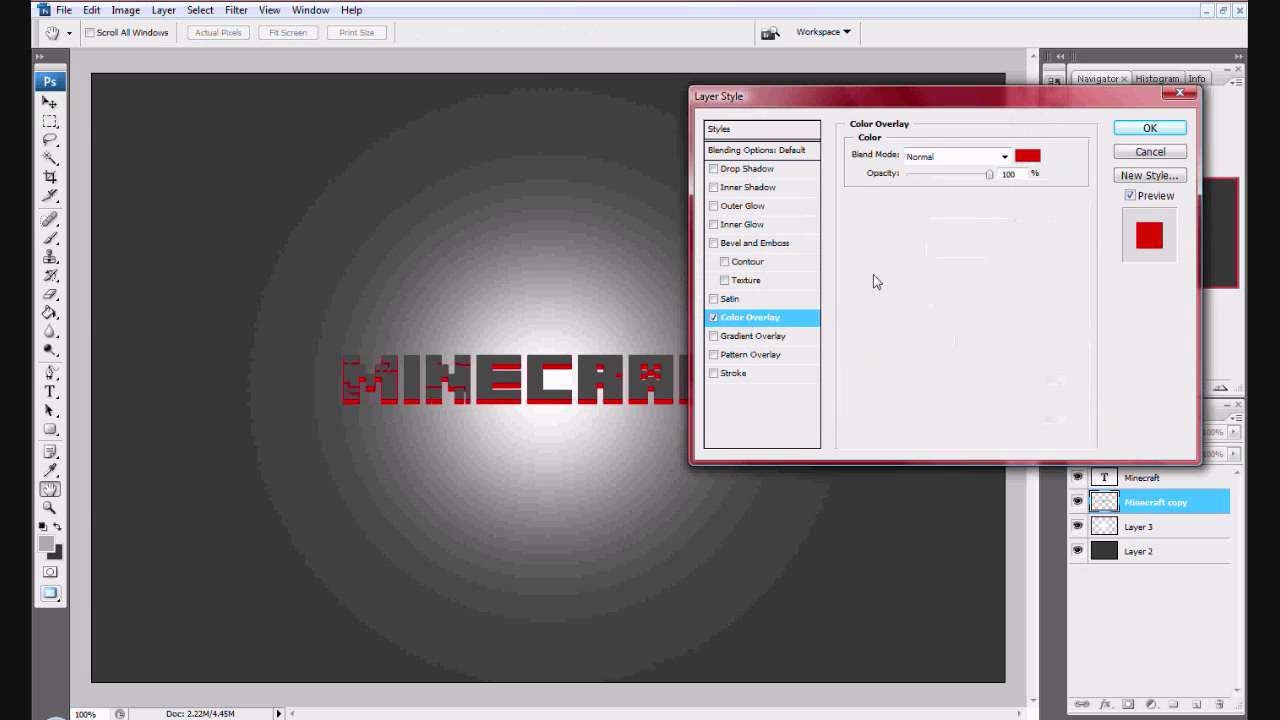
click(1030, 155)
click(571, 537)
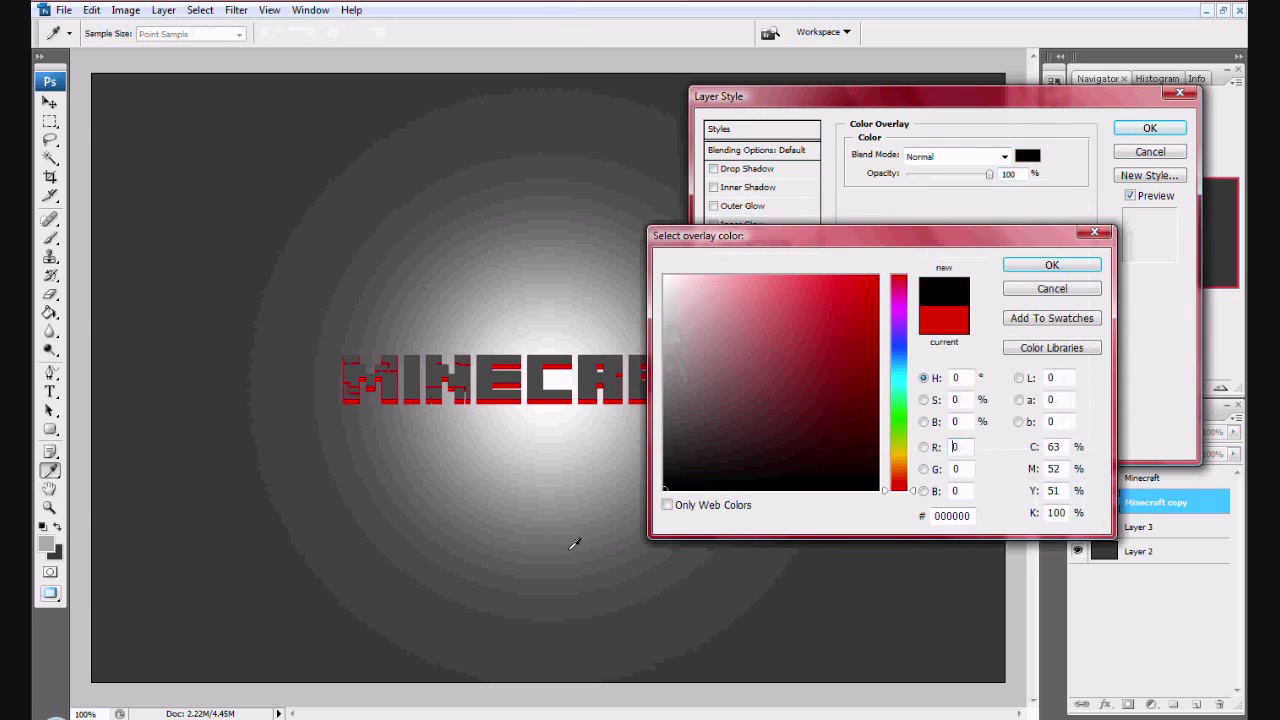
click(1052, 264)
click(908, 103)
drag(910, 110, 978, 100)
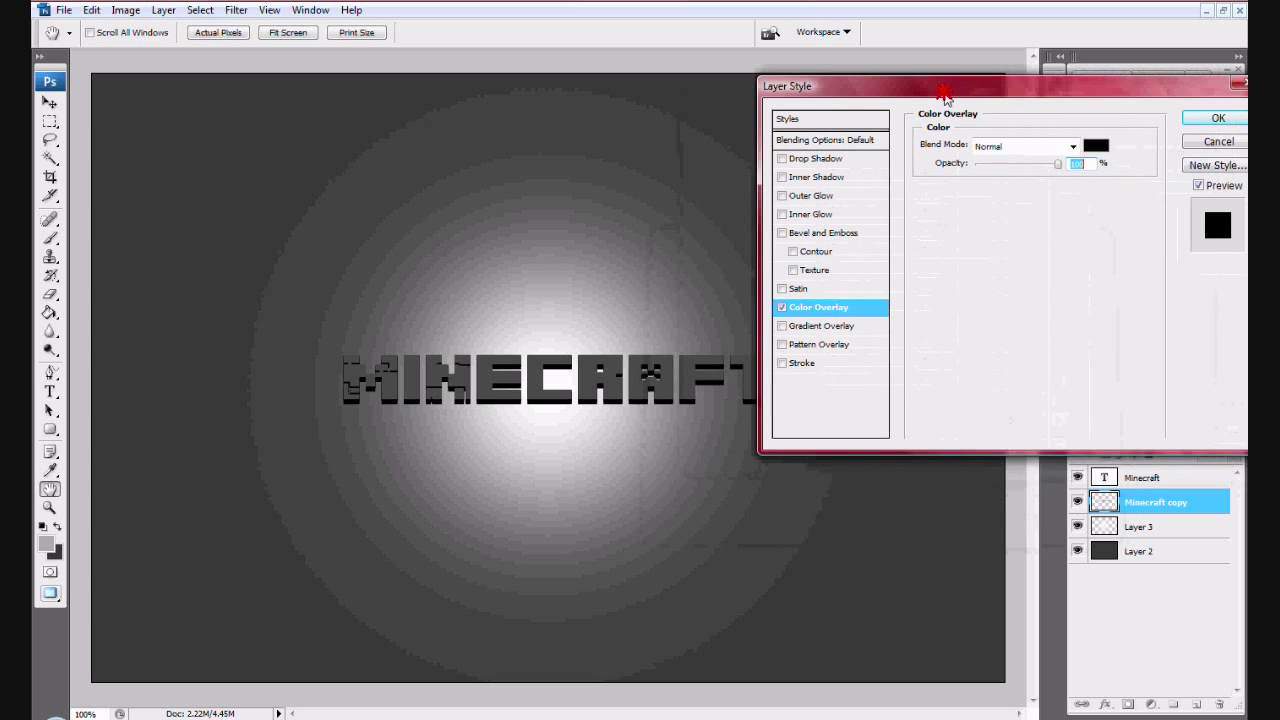
- Add a 3 px black Stroke to Minecraft copy and apply the layer style
click(782, 363)
click(802, 363)
click(955, 252)
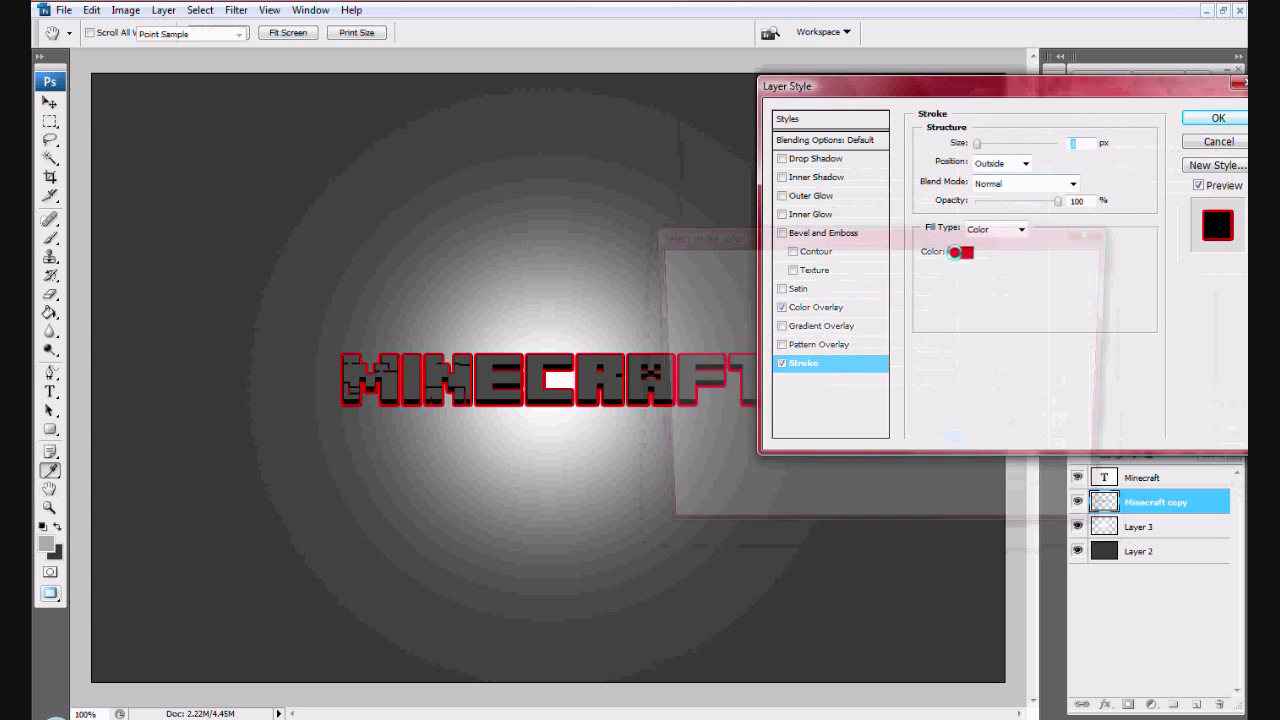
text(0)
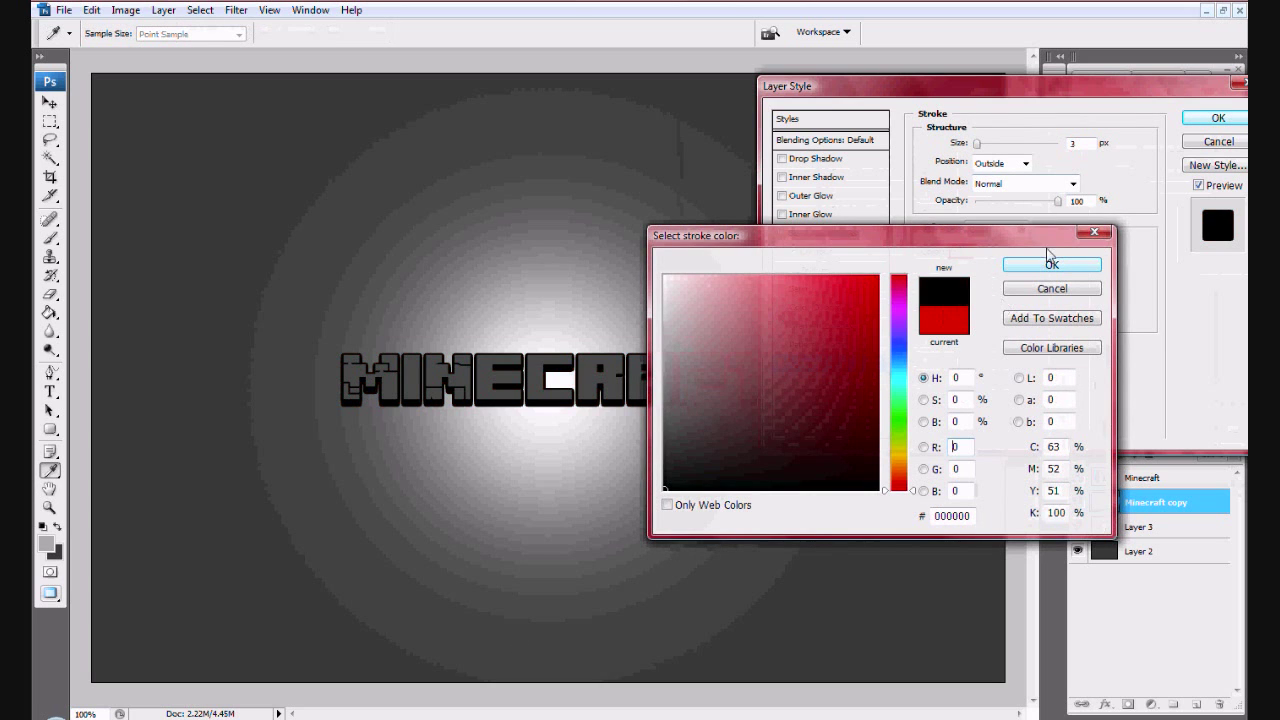
click(1038, 266)
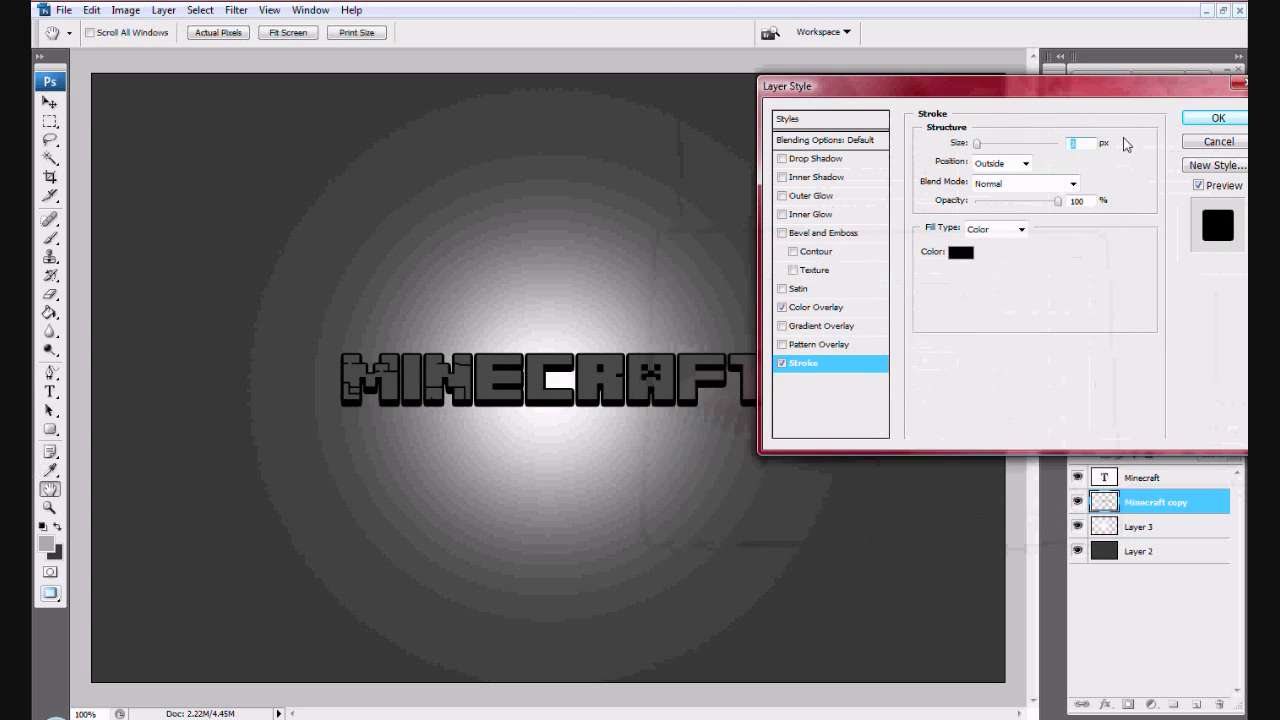
text(2)
key(BackSpace)
text(4)
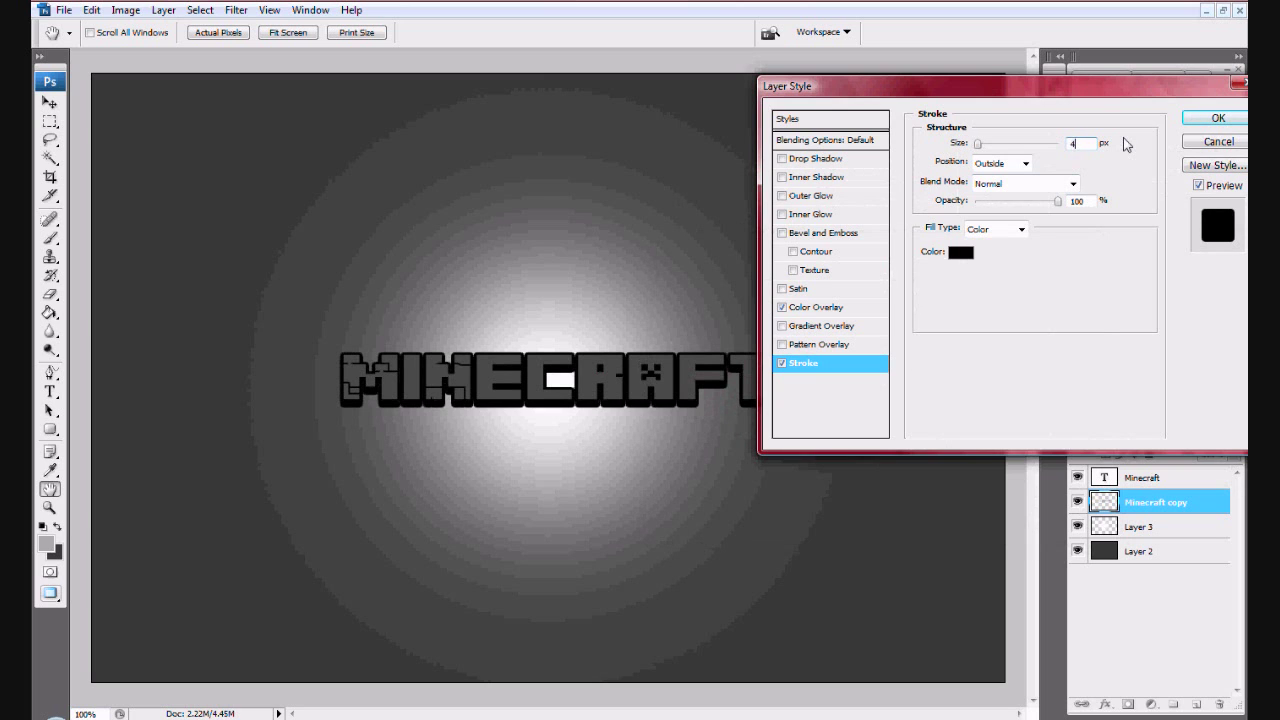
key(BackSpace)
text(3)
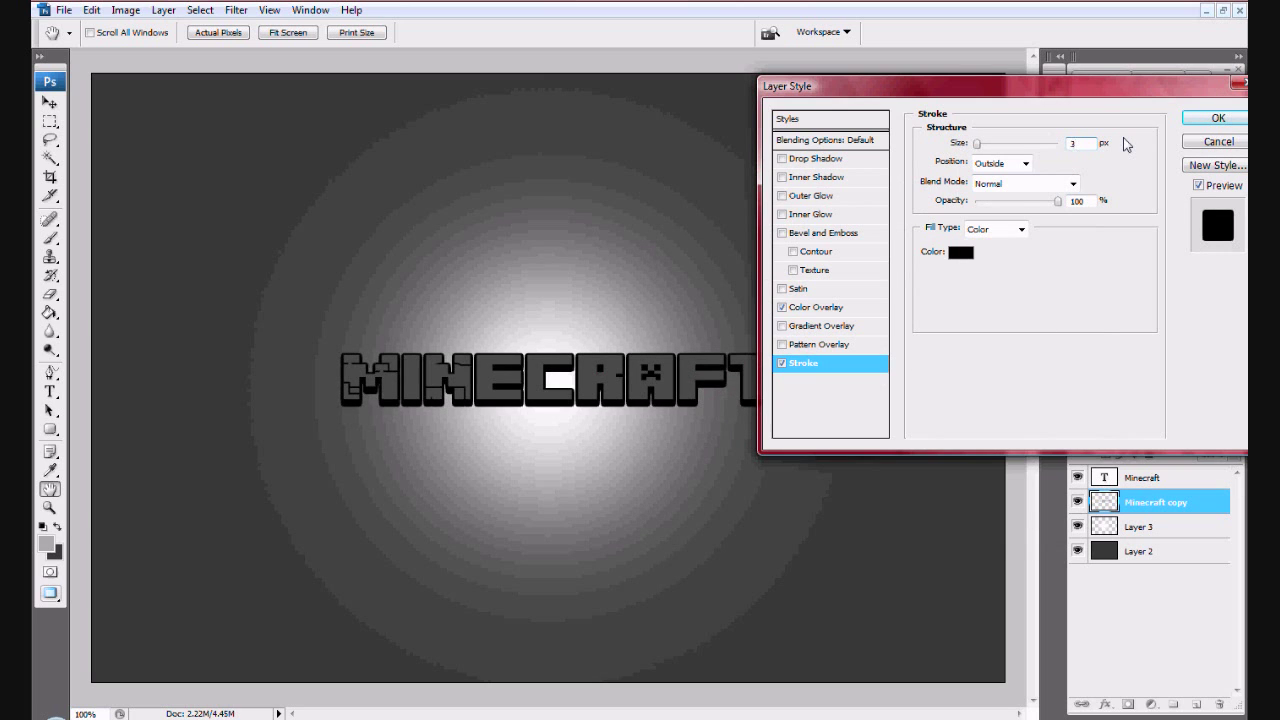
click(1220, 119)
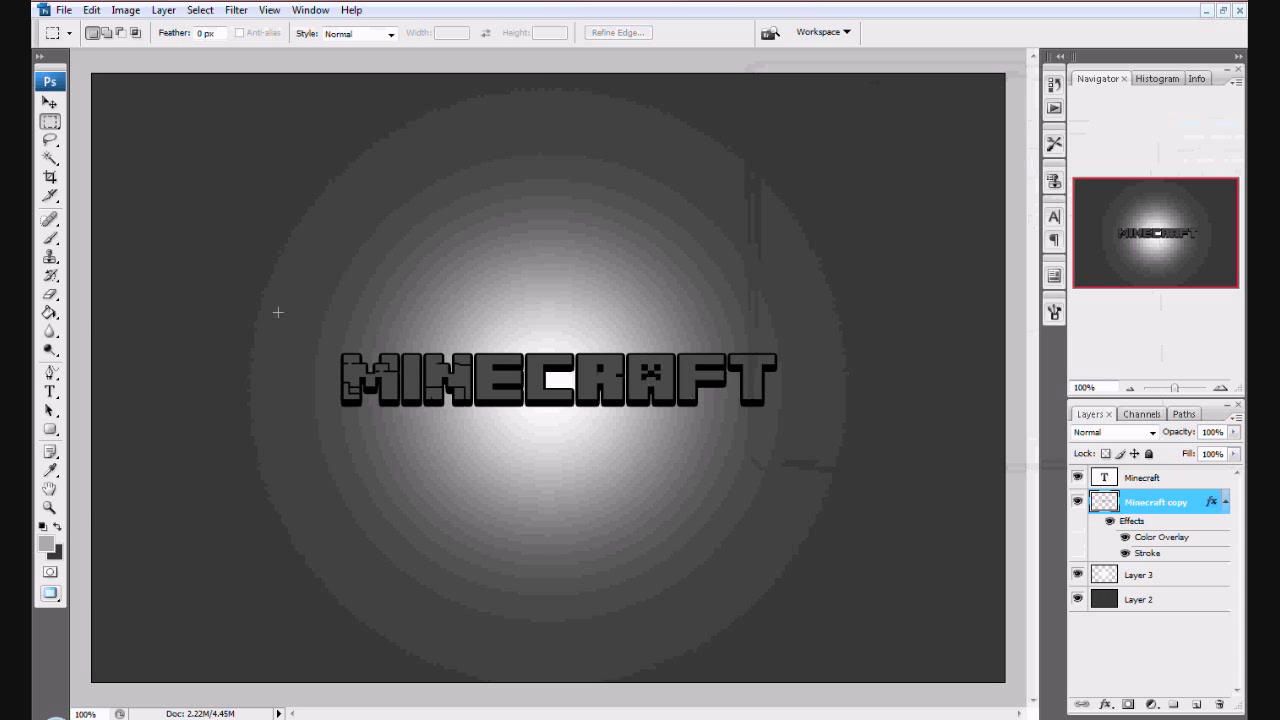
- Add a mid-grey #7d7d7d Color Overlay, sampled from the canvas, to the top Minecraft text layer
double_click(1148, 487)
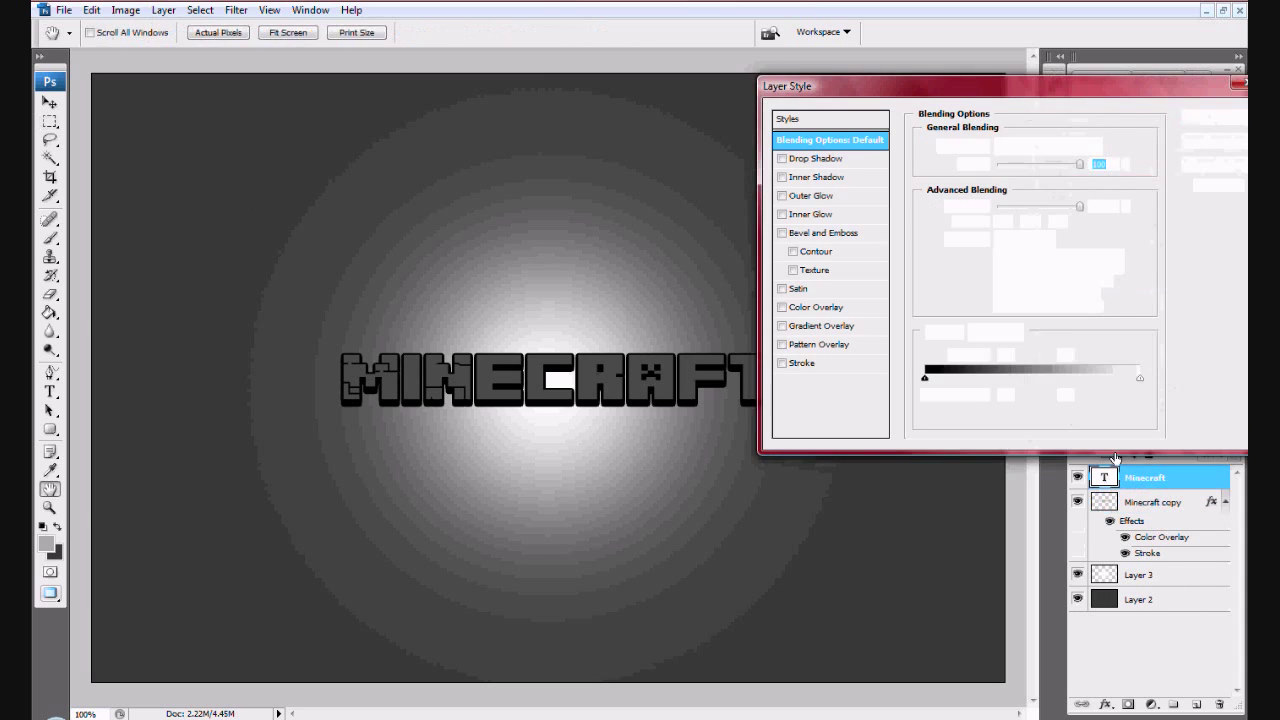
click(825, 308)
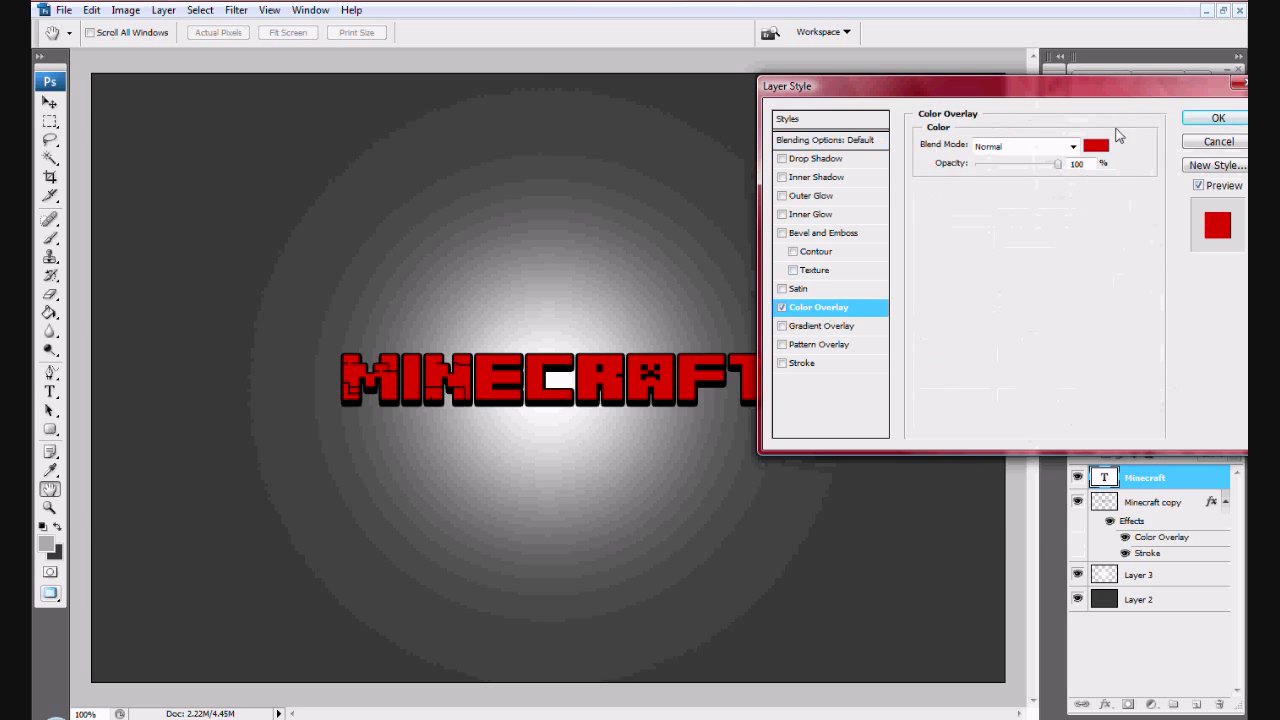
click(1097, 144)
click(601, 345)
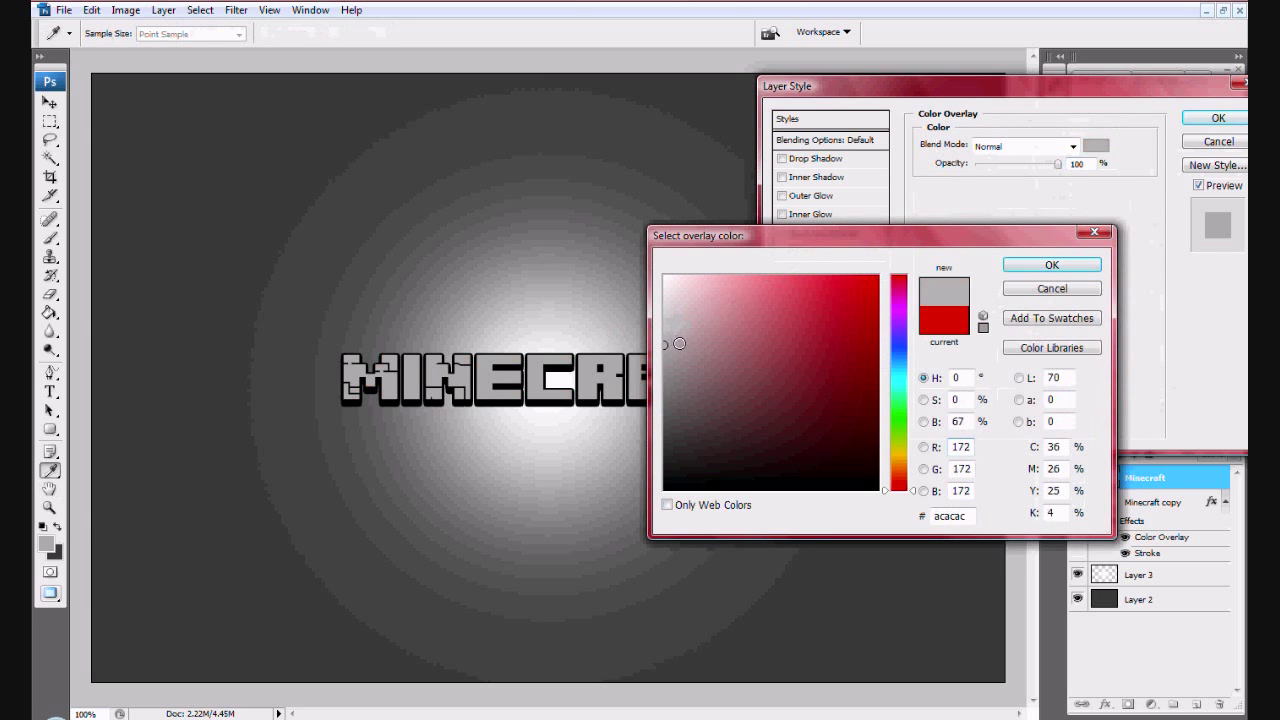
drag(610, 350, 655, 385)
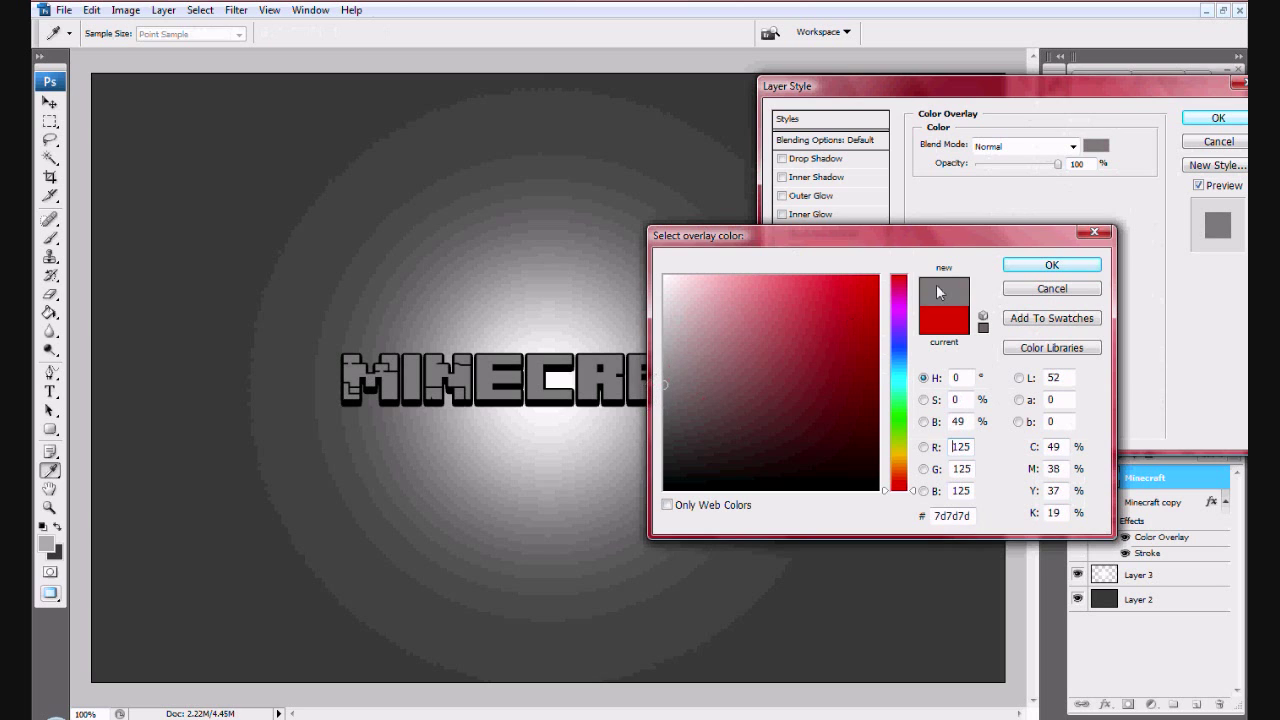
click(1017, 270)
click(1199, 119)
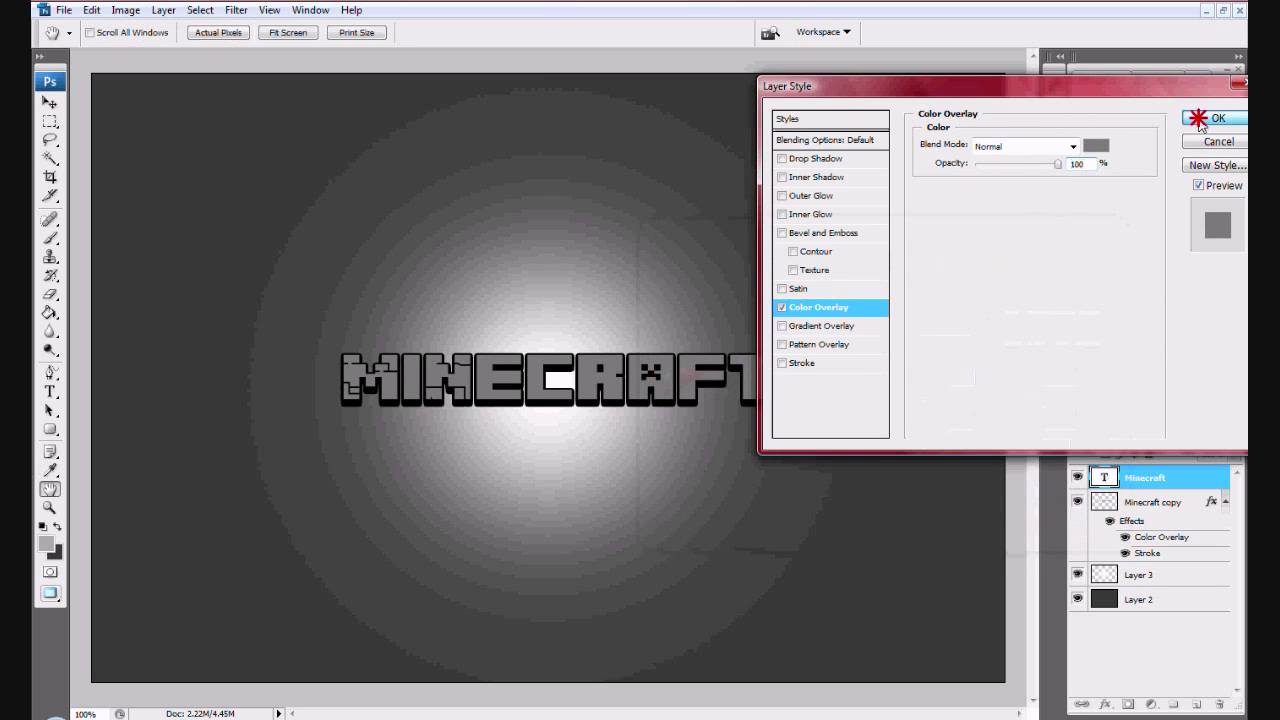